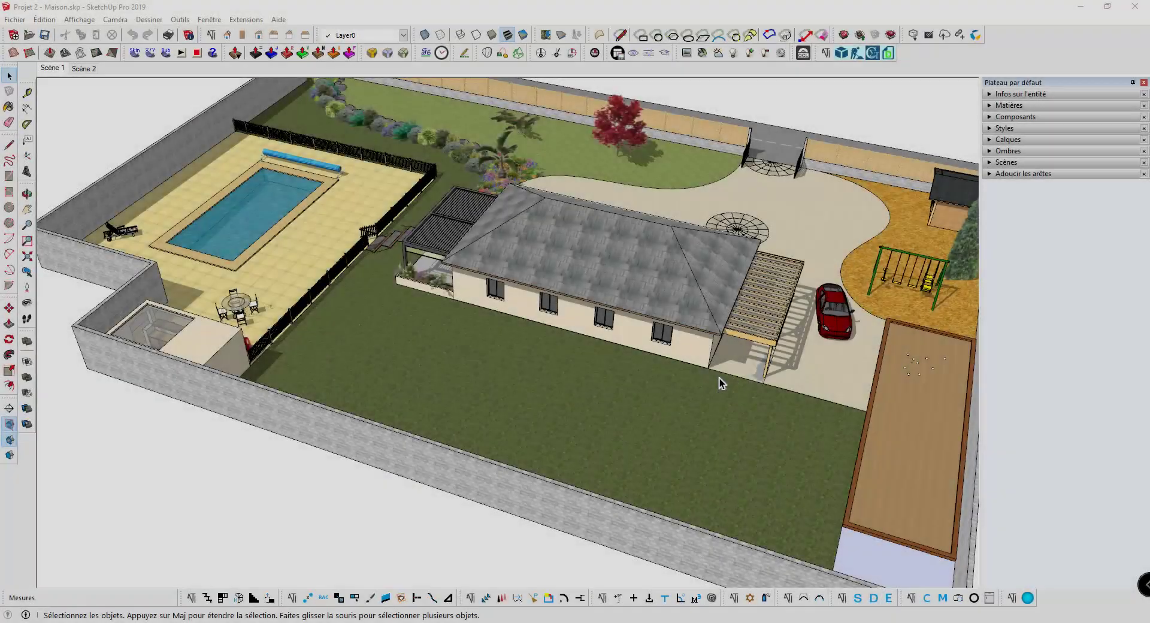
Step: Draw a closed 1.5 m wide strip parallel to the house's long wall, from corner to corner
scroll(707, 369, up, 5)
key(l)
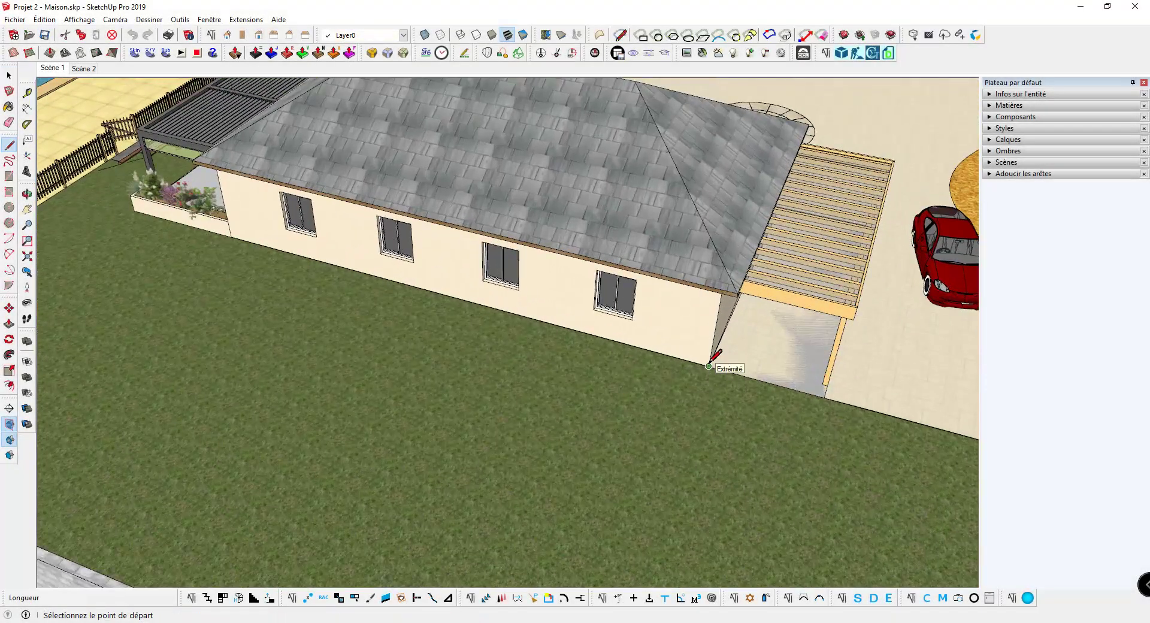
click(709, 366)
text(1,5)
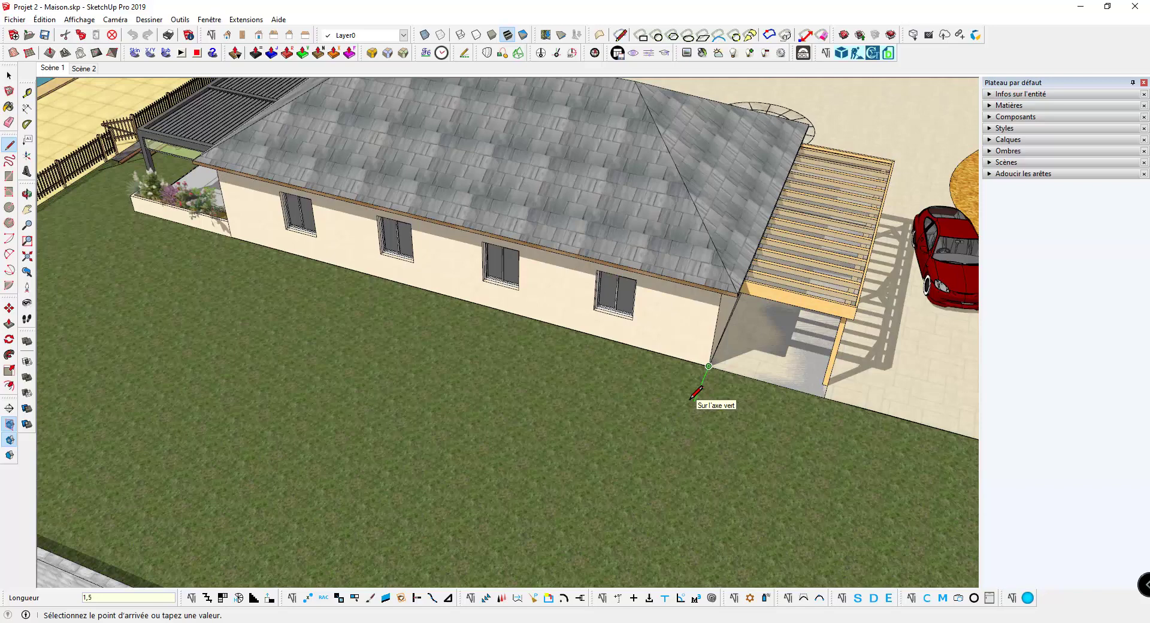
key(Return)
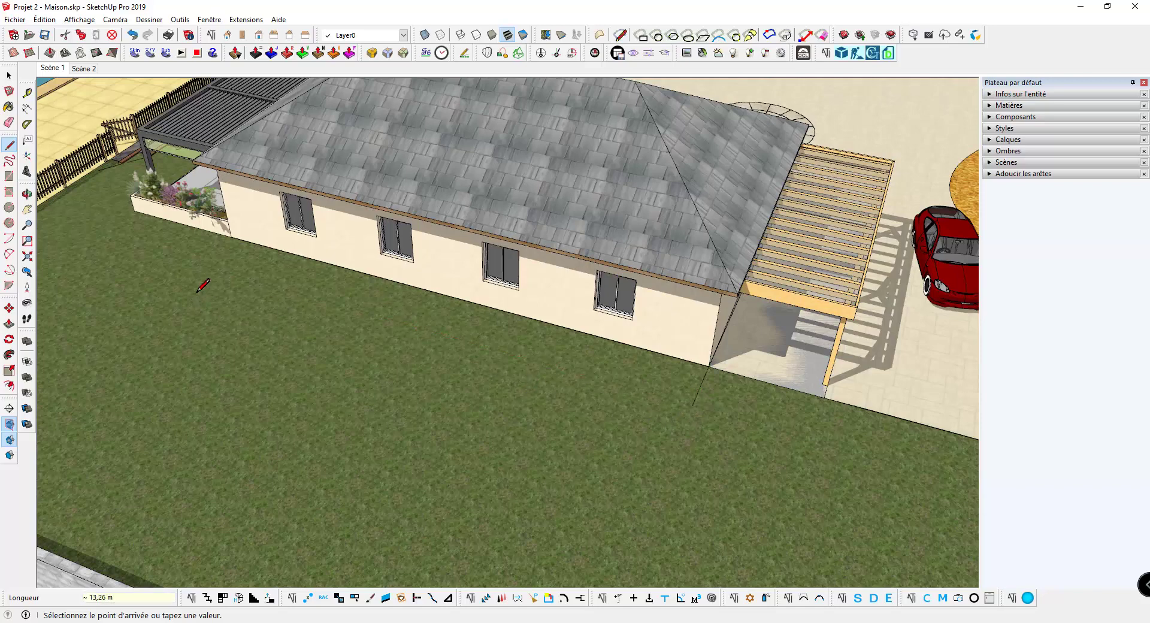
key(shift)
shift+click(232, 235)
click(231, 237)
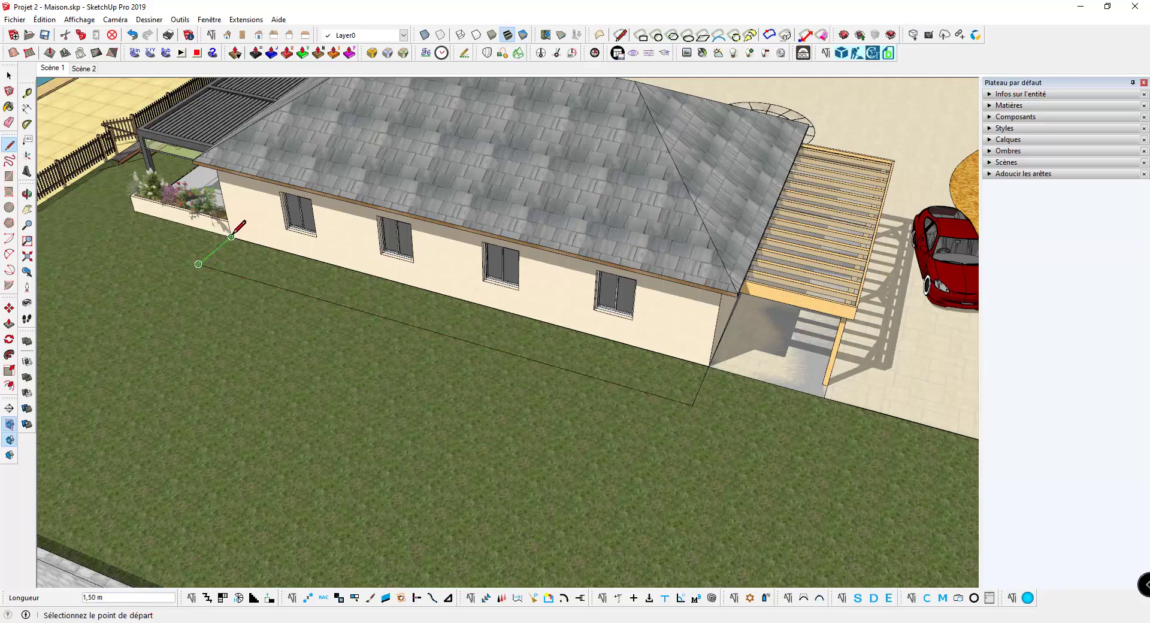
key(space)
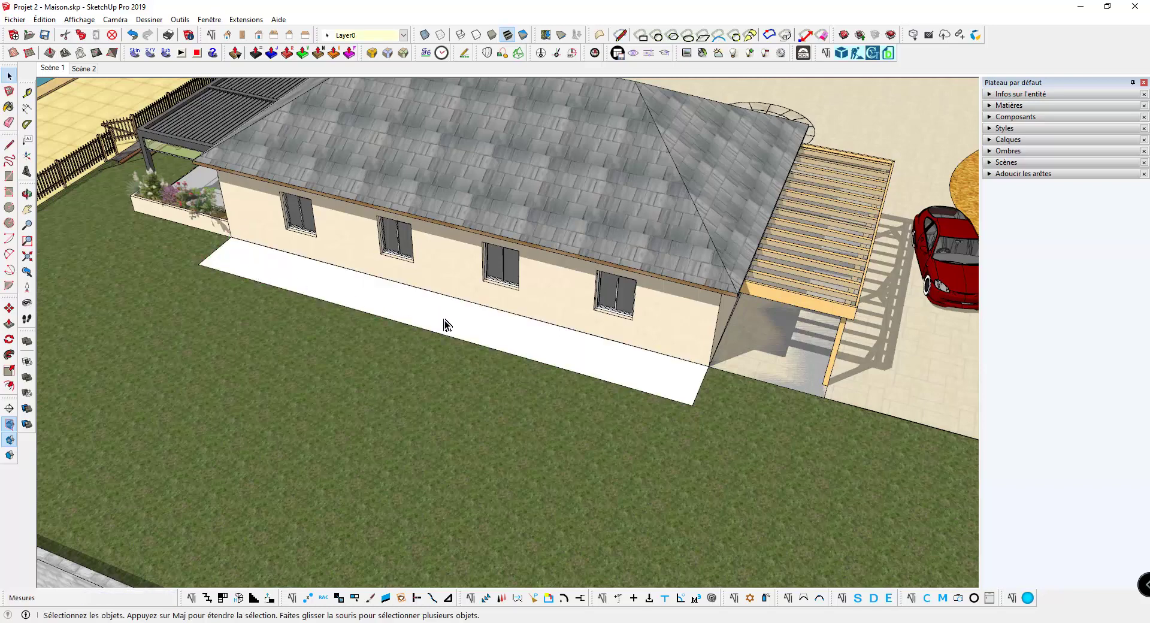
Step: Sample the driveway's Opus romain paving and paint the new strip with it
scroll(444, 320, down, 3)
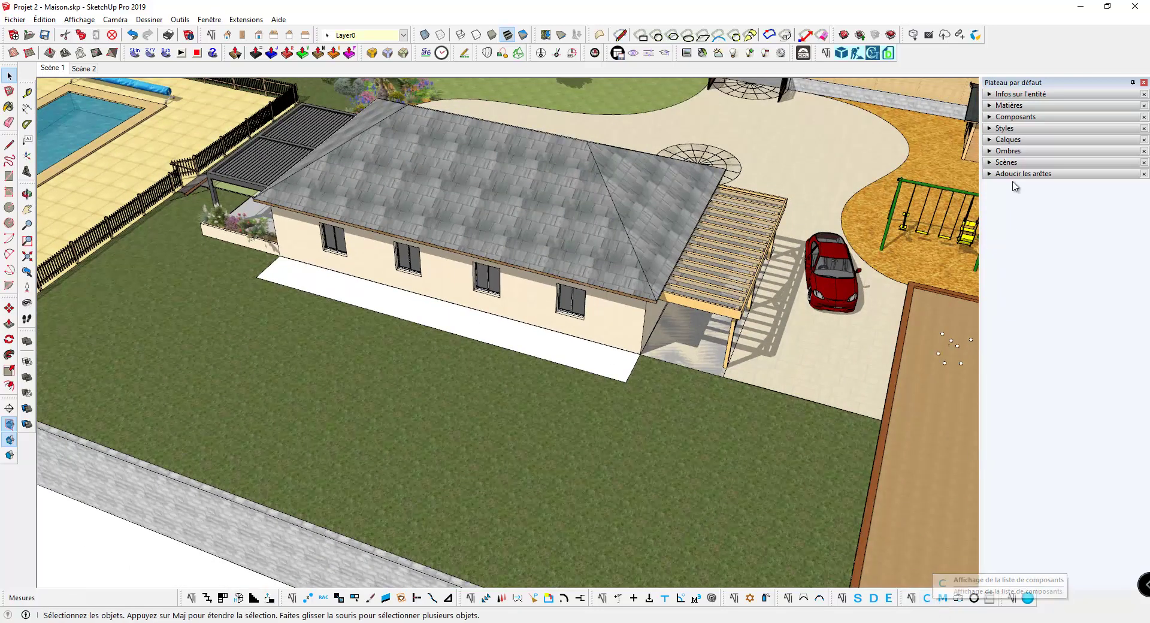
click(1008, 106)
click(1141, 165)
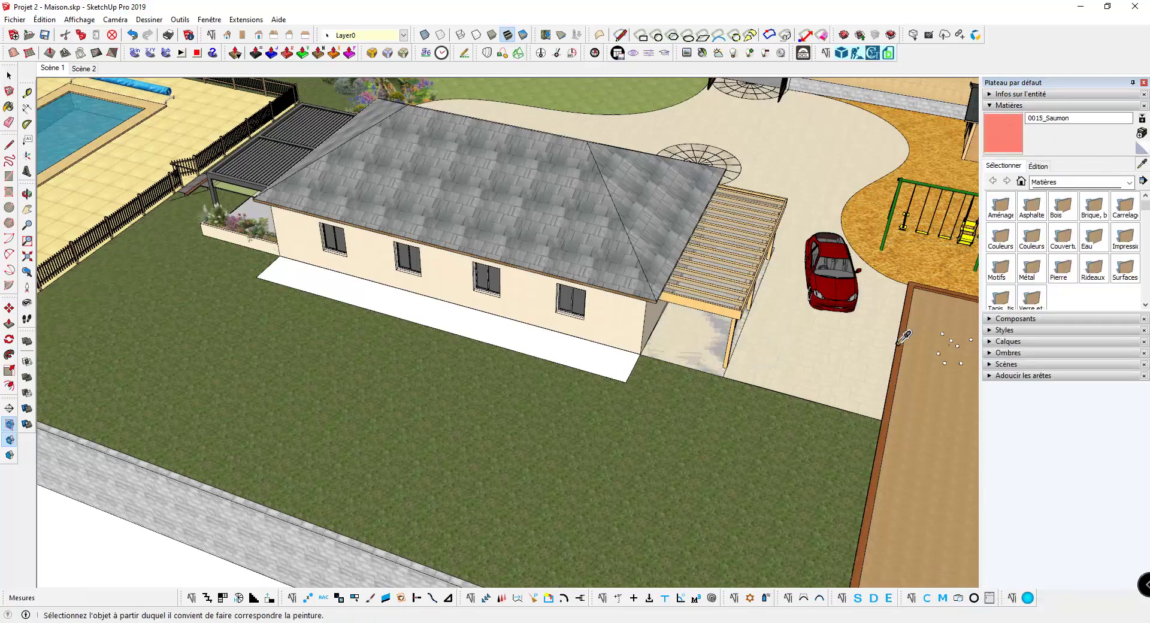
click(862, 359)
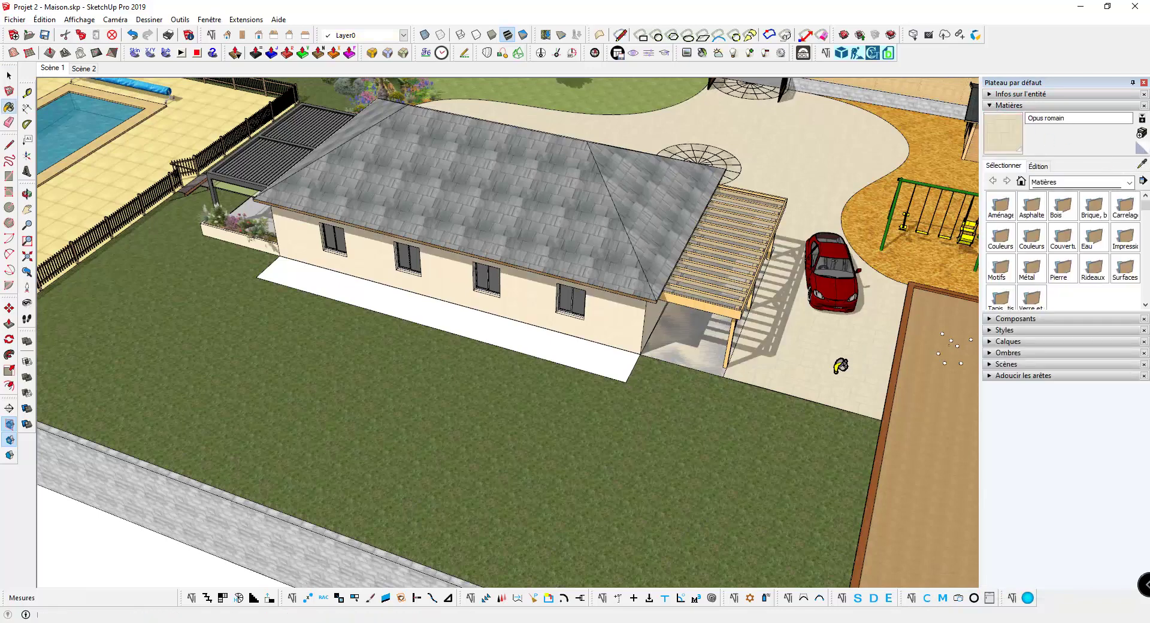
click(566, 347)
key(space)
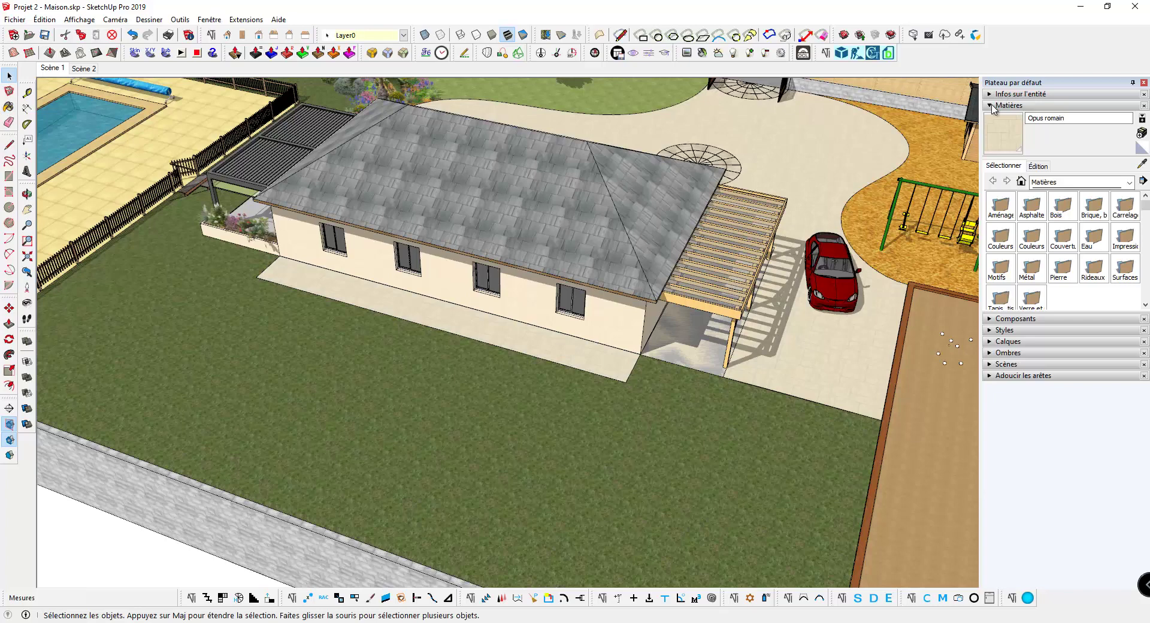
click(993, 107)
click(532, 343)
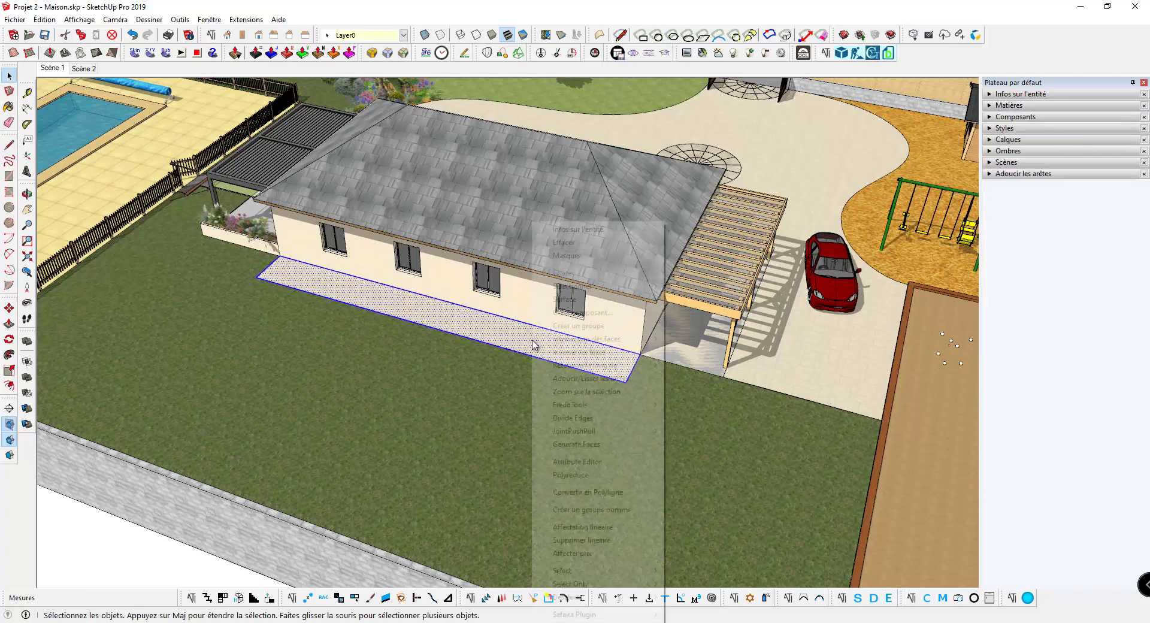
Step: Make the paved strip a group named 'Trottoire'
right_click(532, 344)
click(602, 509)
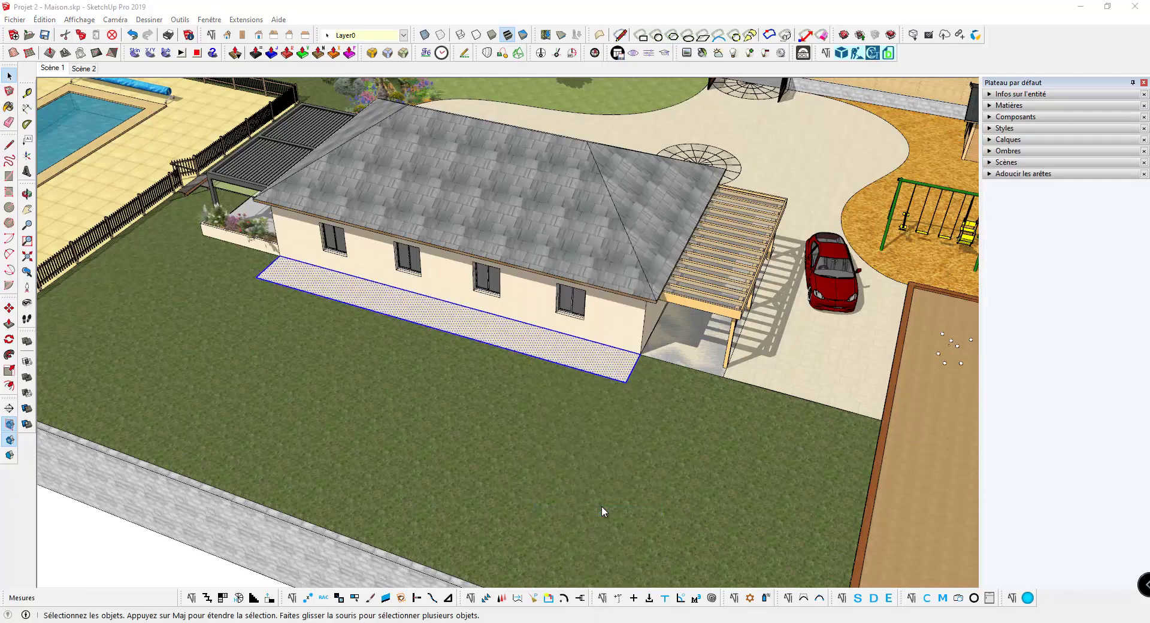
click(582, 310)
text(Trottoire)
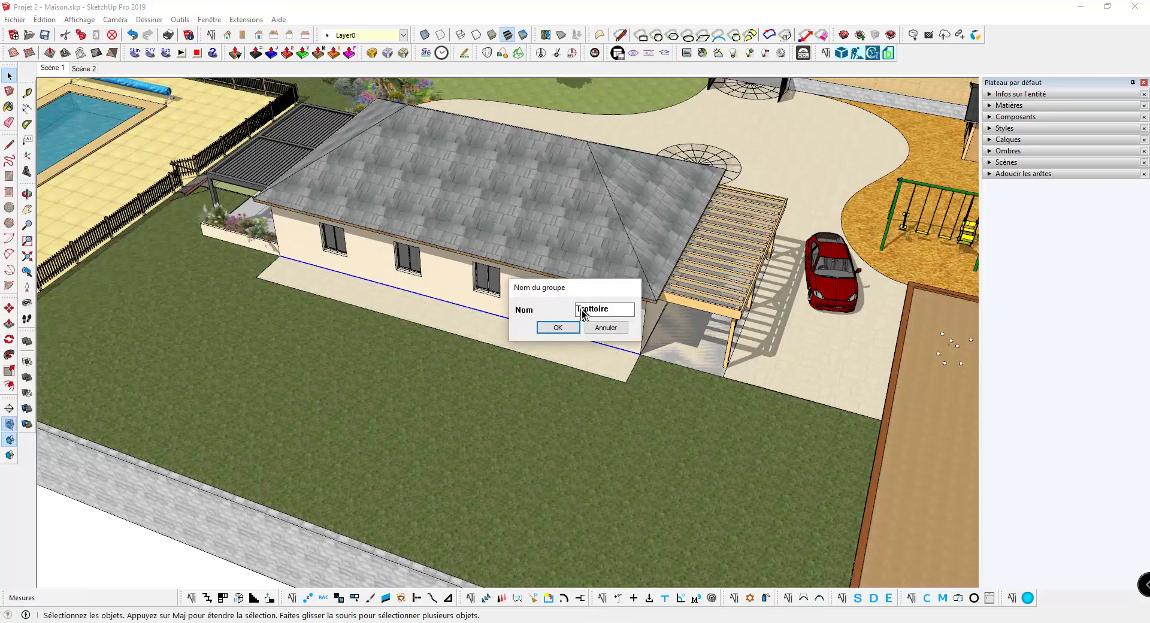
key(Return)
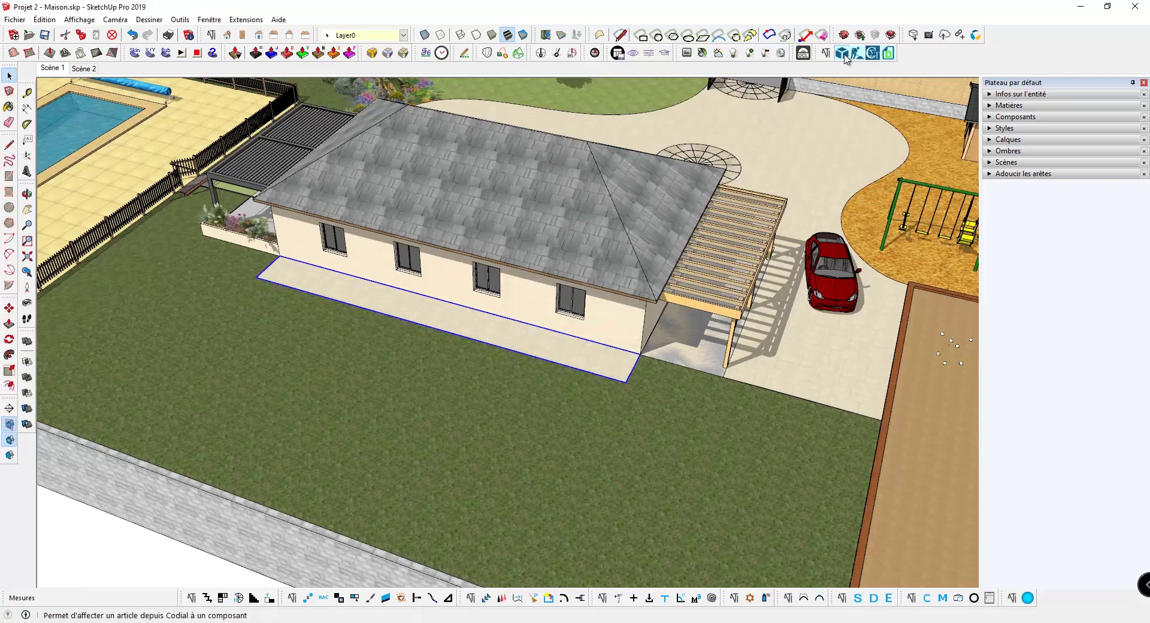
Step: Give Trottoire an ATI3D article from sector TEXTURES, family GRN031, and validate
click(841, 53)
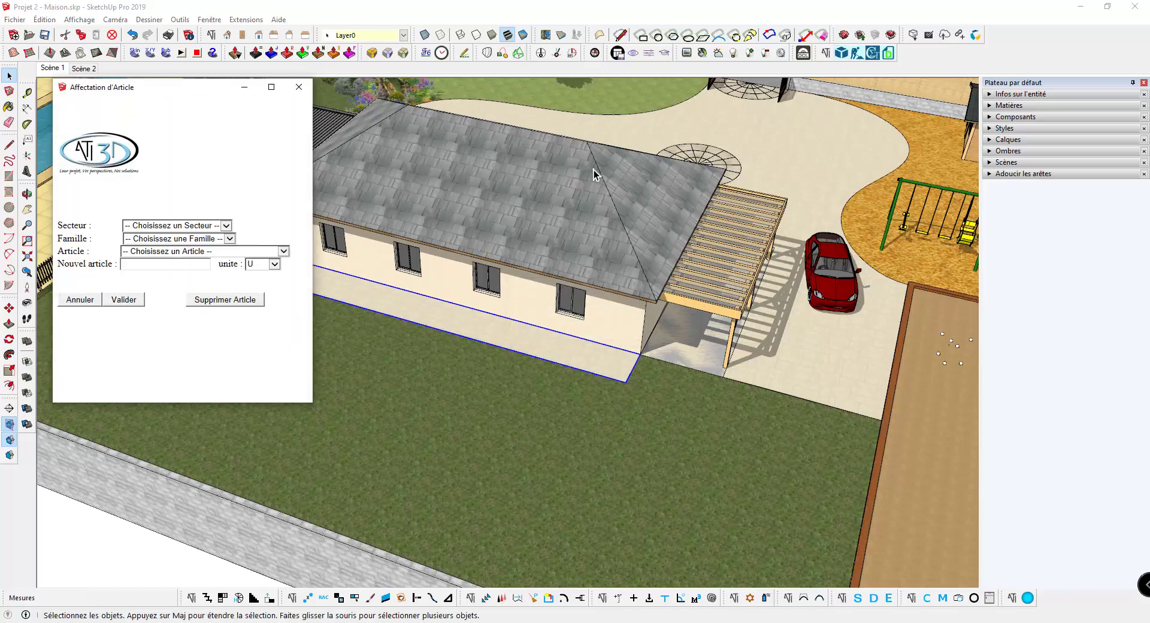
click(168, 231)
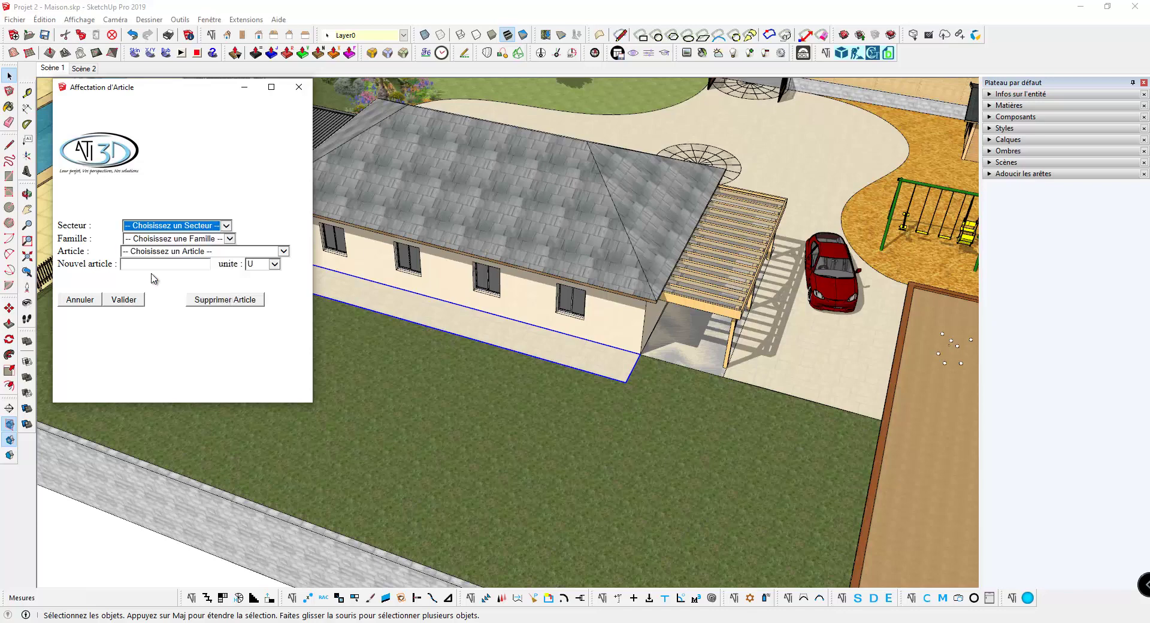
click(173, 238)
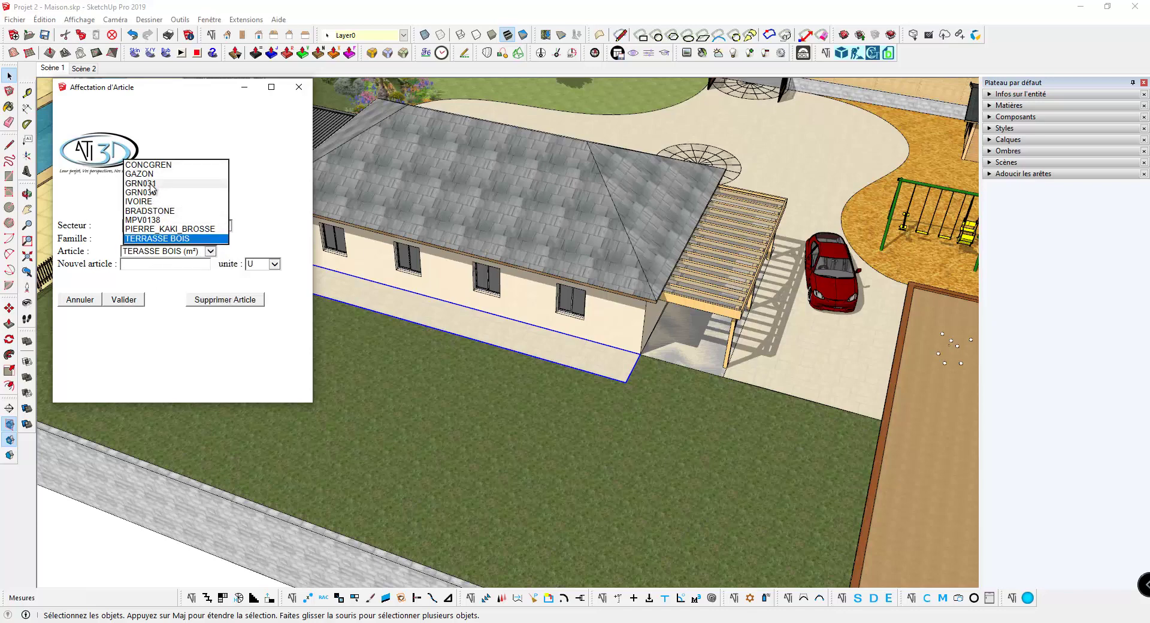
click(150, 183)
click(148, 252)
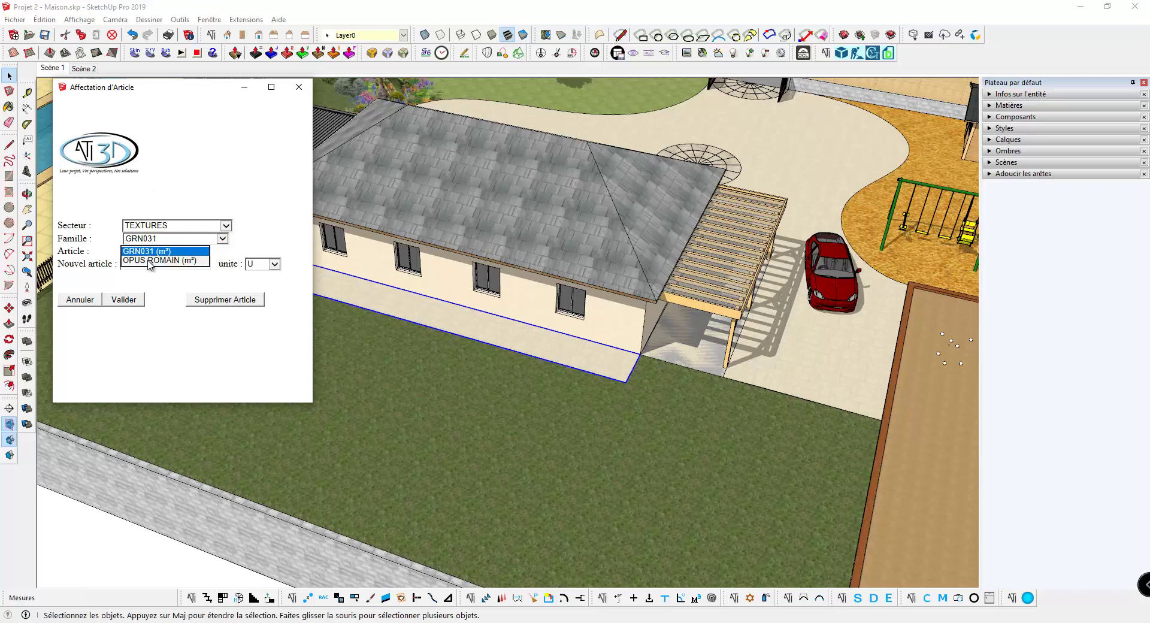
click(149, 261)
click(132, 300)
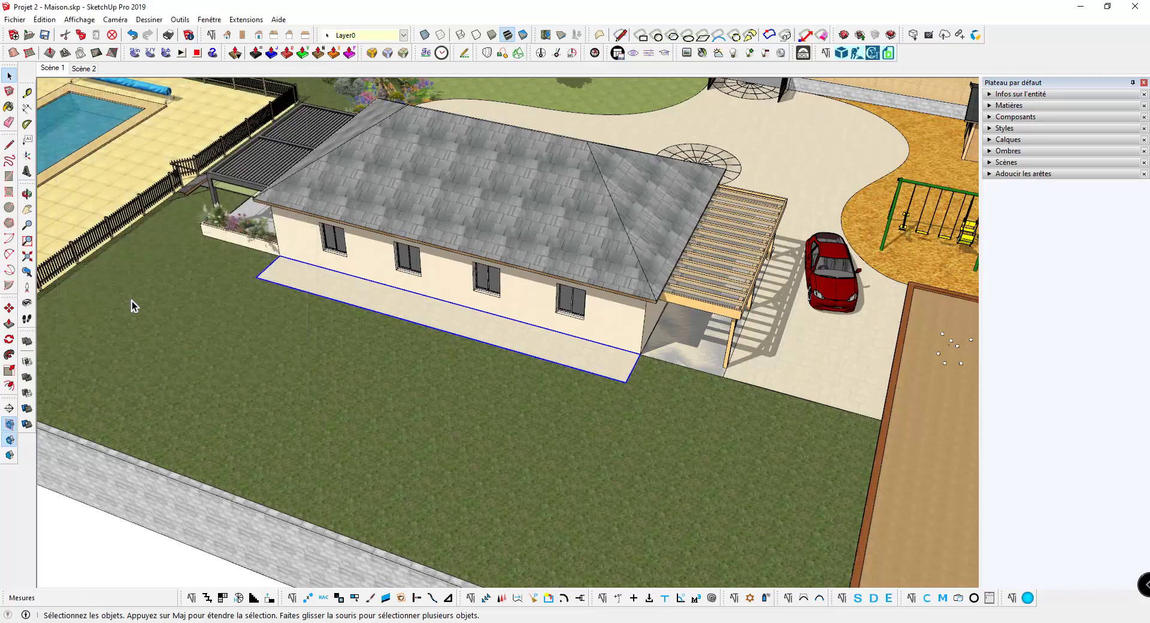
Step: Place a construction guide across the paved strip, measured from its corner near the left end
click(404, 360)
key(t)
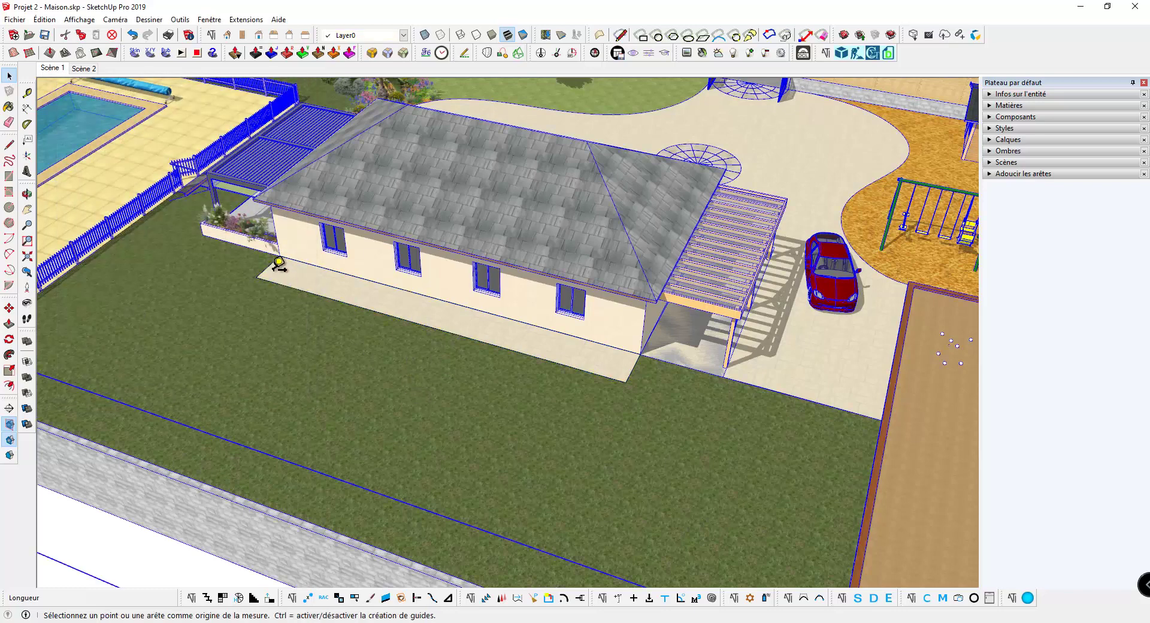
scroll(269, 263, up, 1)
scroll(269, 263, up, 3)
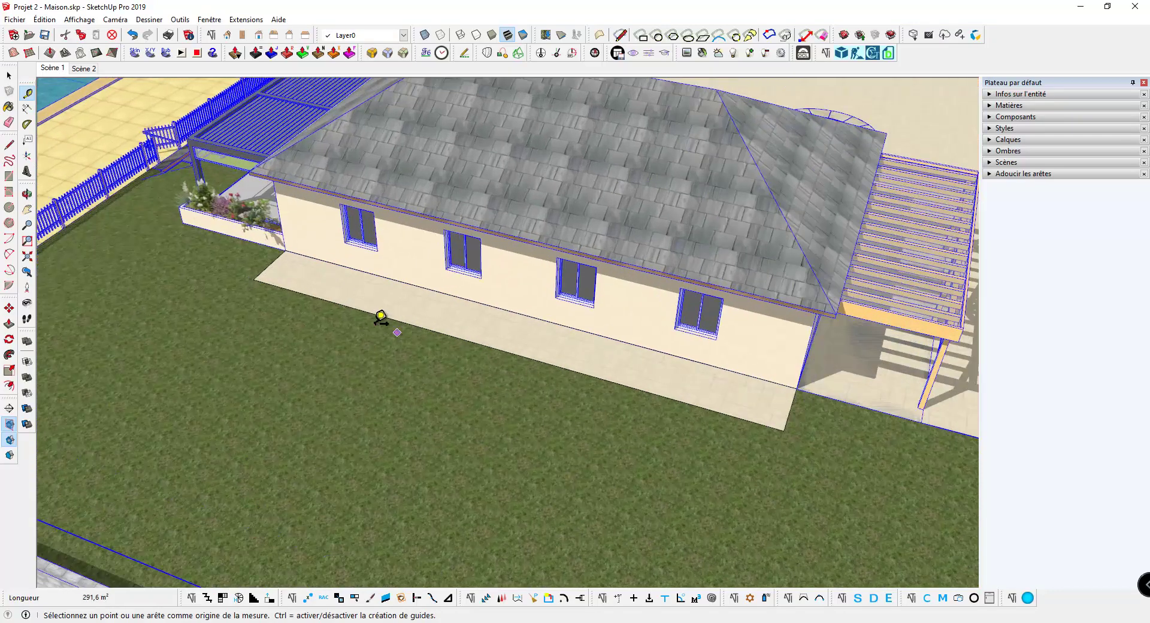
click(235, 257)
click(240, 257)
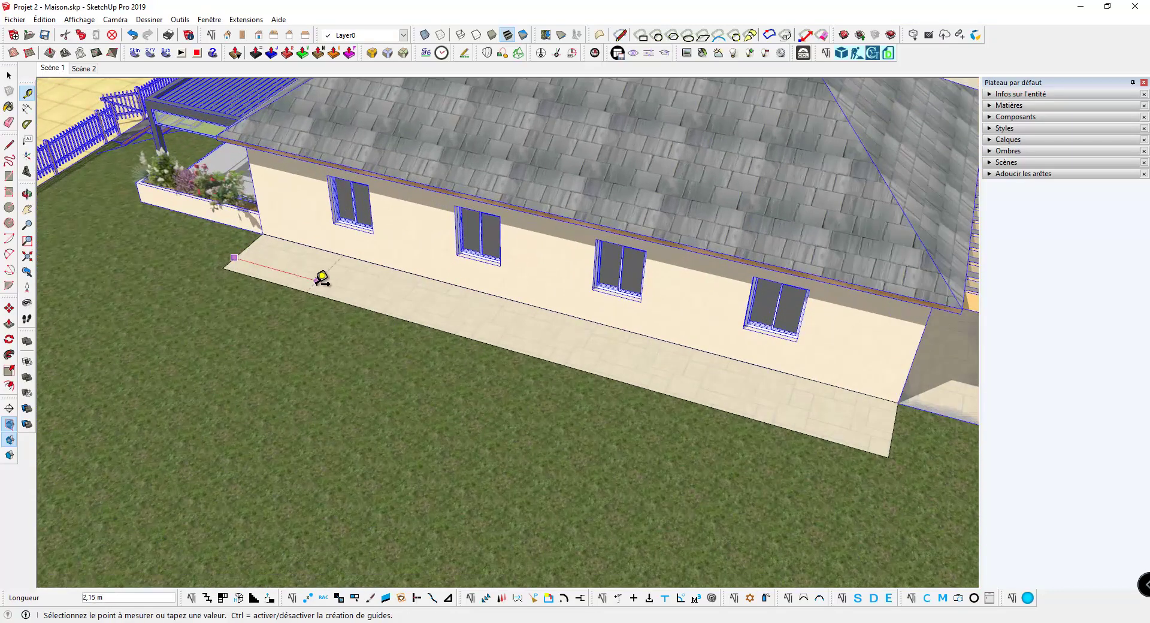
click(342, 273)
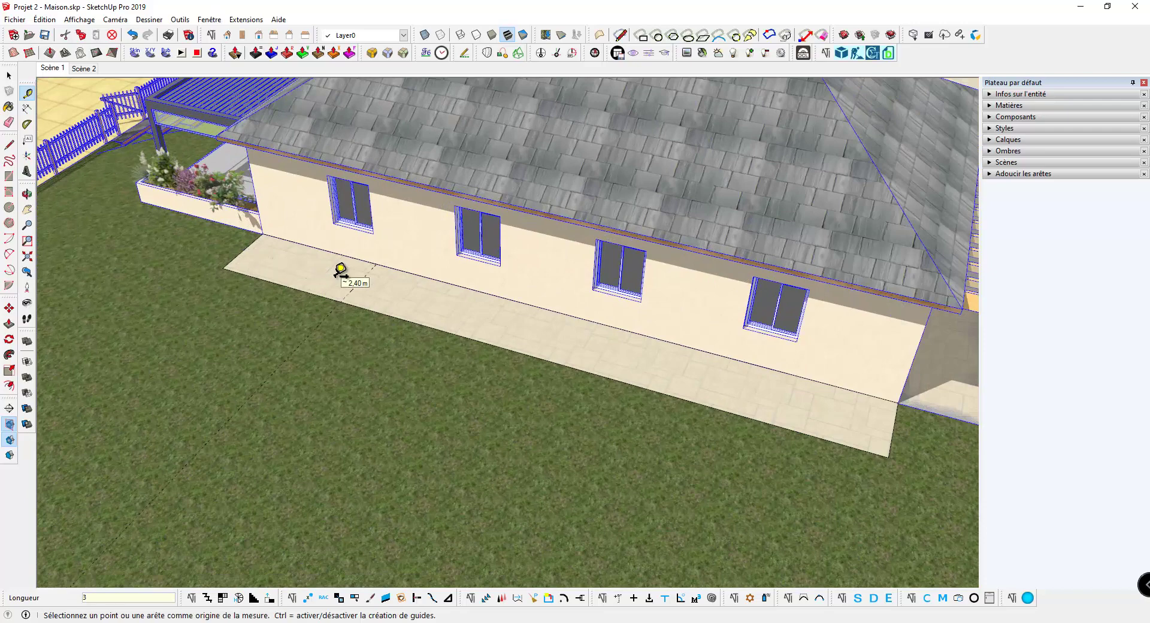
Step: Draw a 5 by 3 m rectangle on the lawn starting at the guide point on the strip edge
key(r)
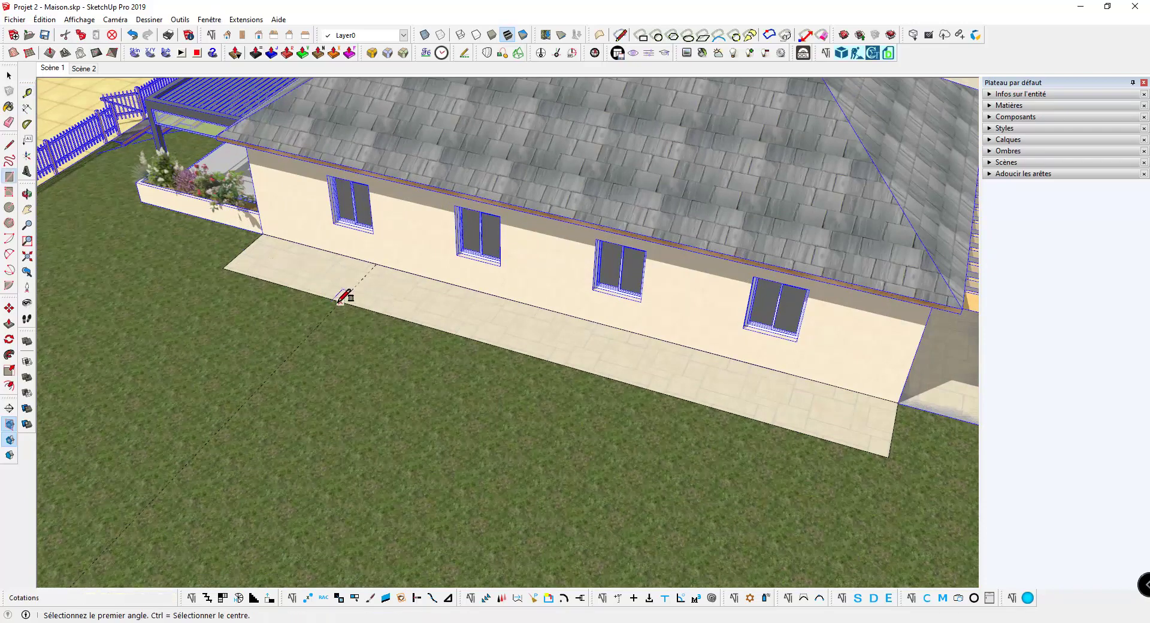
click(340, 301)
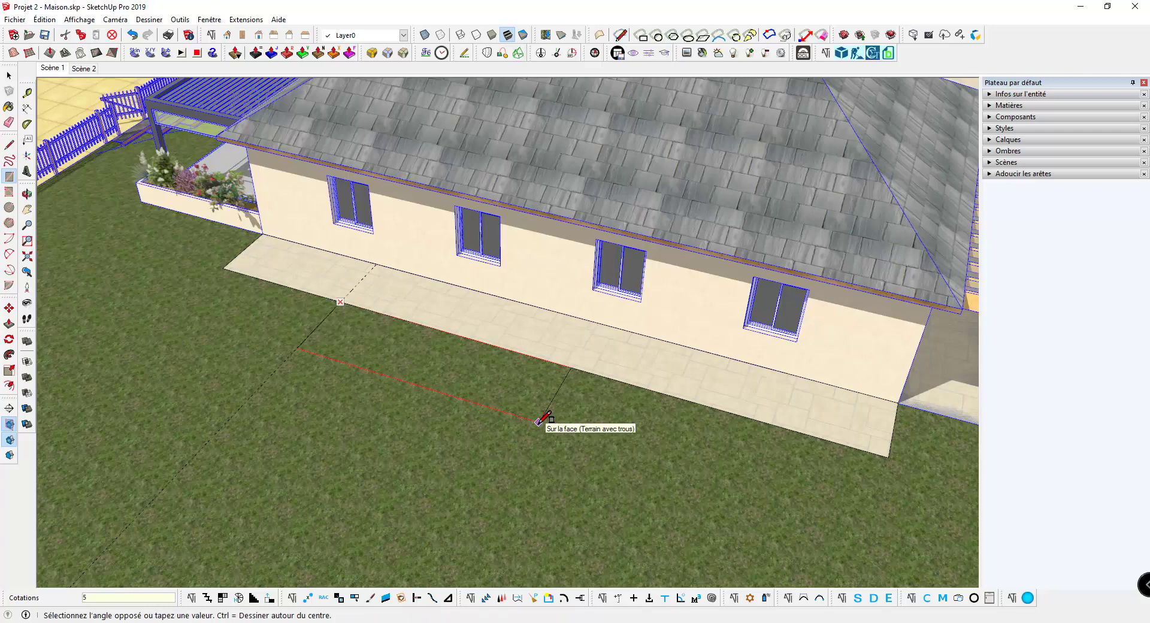
text(;3)
click(537, 422)
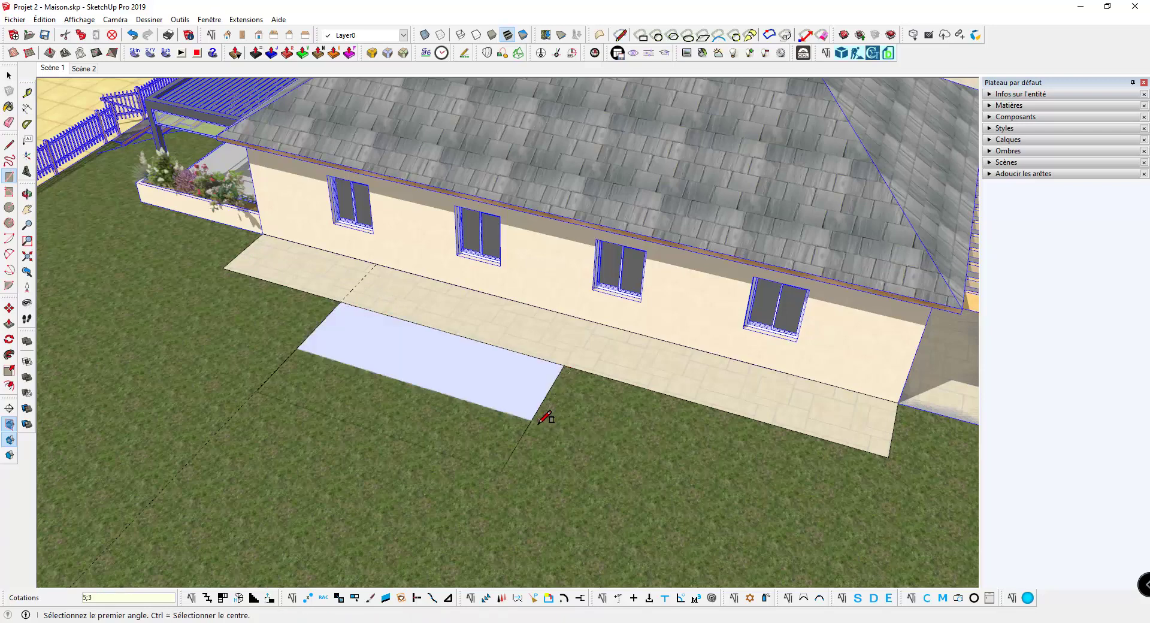
key(space)
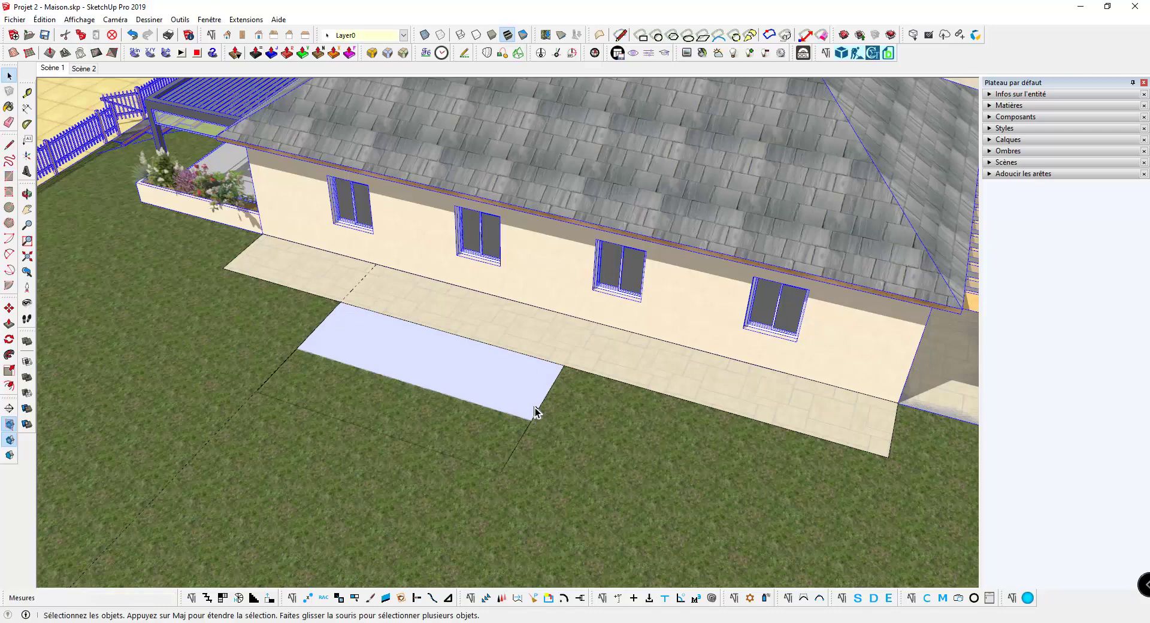
Step: Push/pull the rectangle into a 0.02 m thick slab
key(p)
click(498, 385)
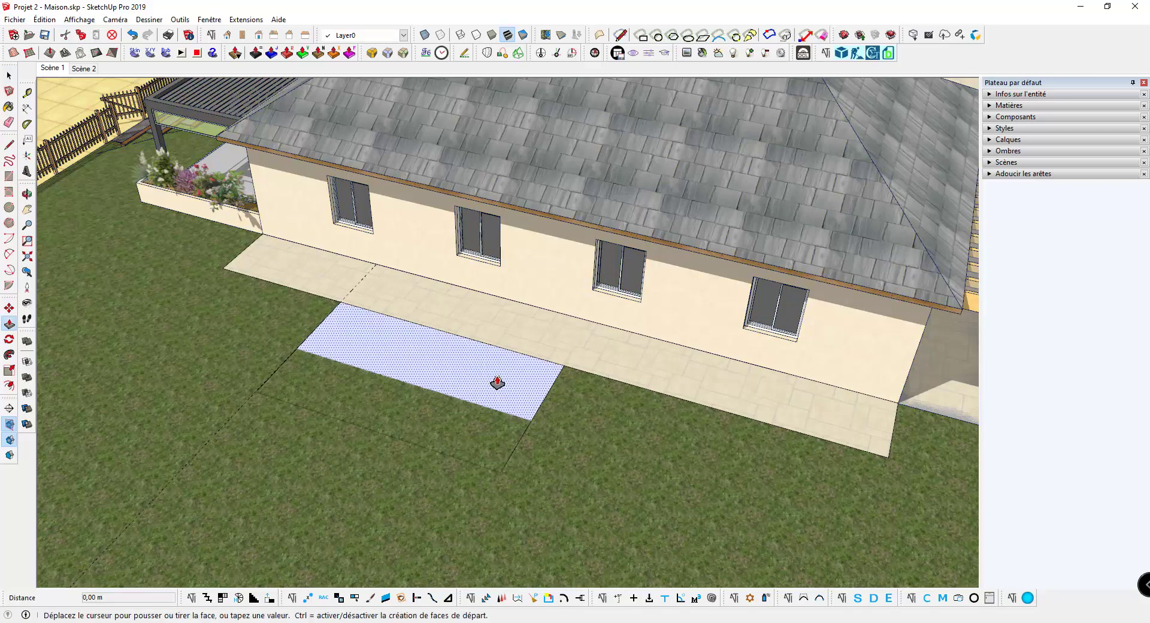
click(494, 365)
text(0)
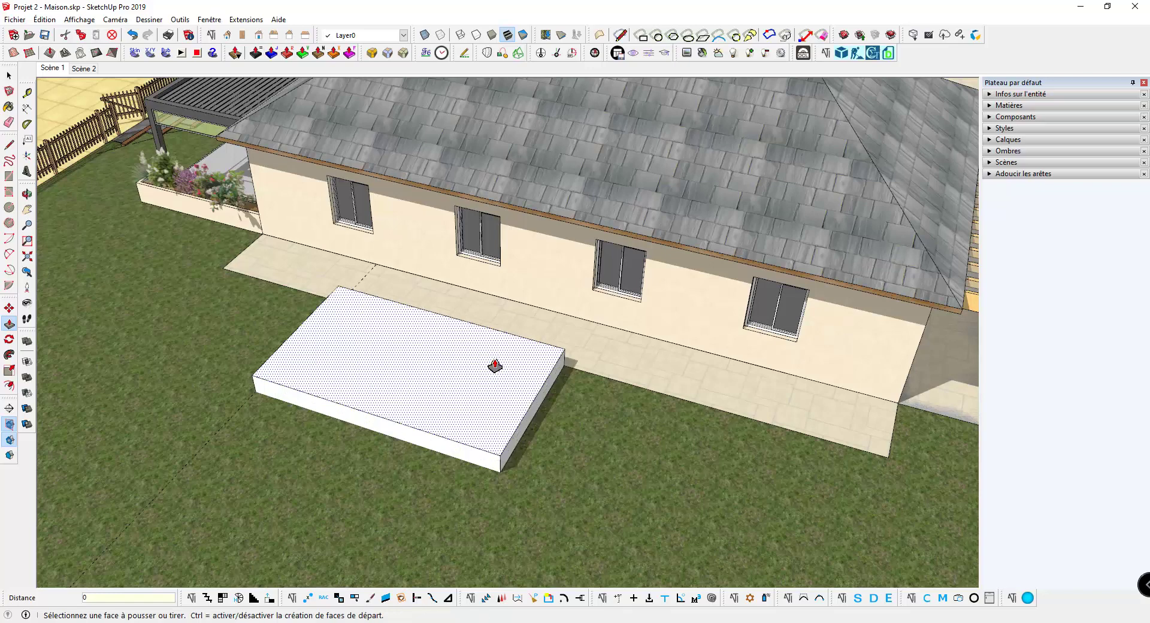
click(495, 366)
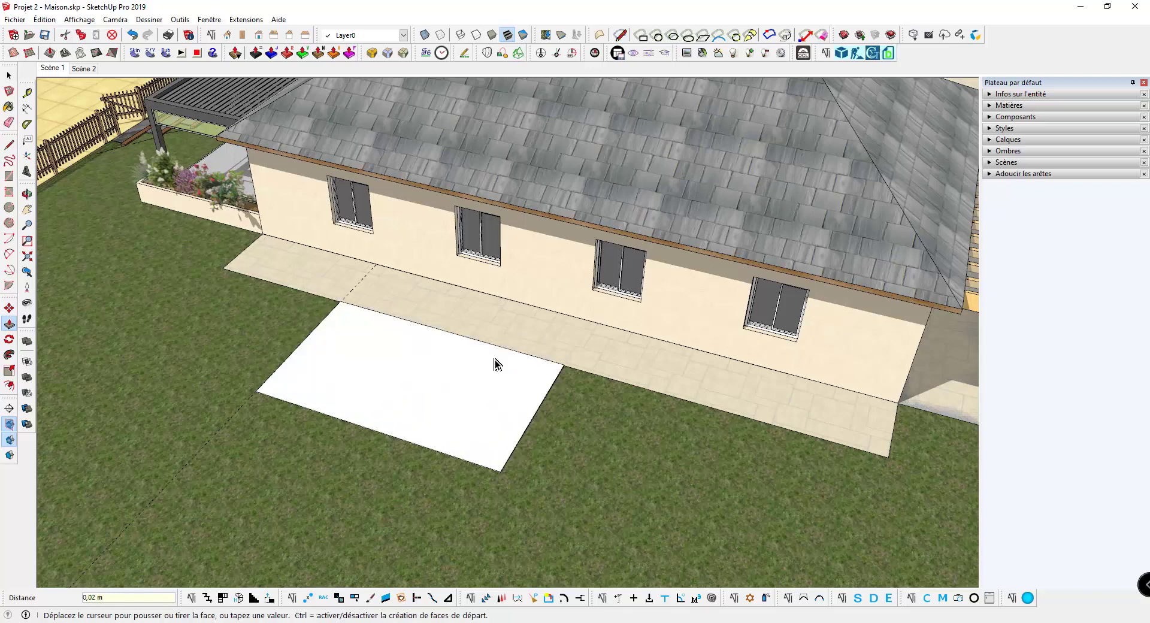
click(494, 364)
key(space)
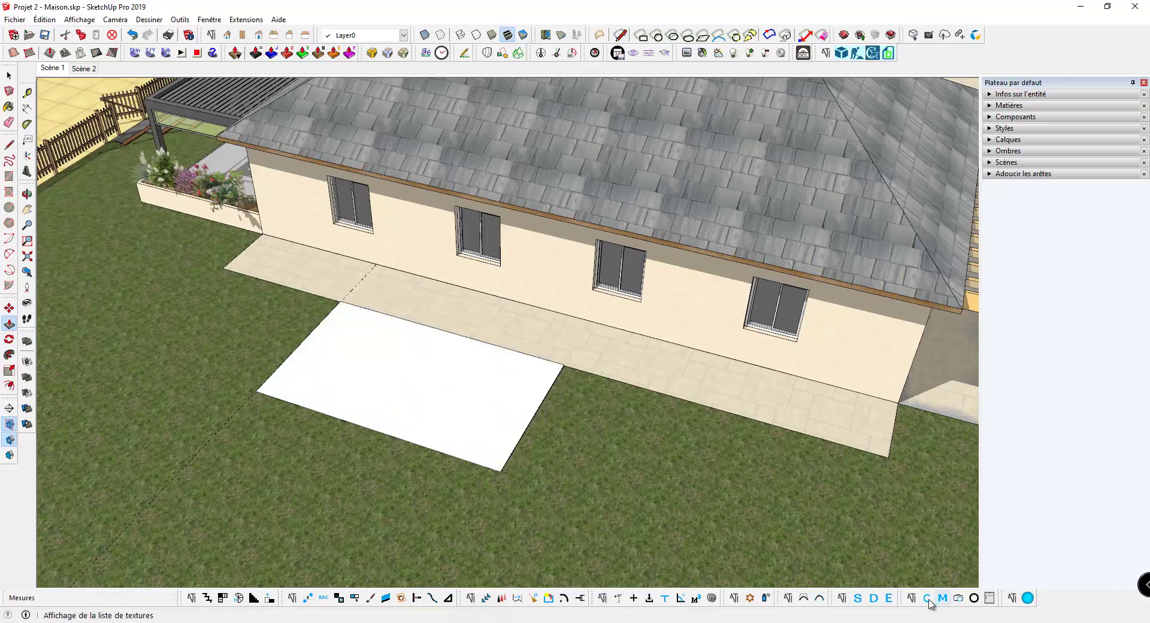
click(927, 599)
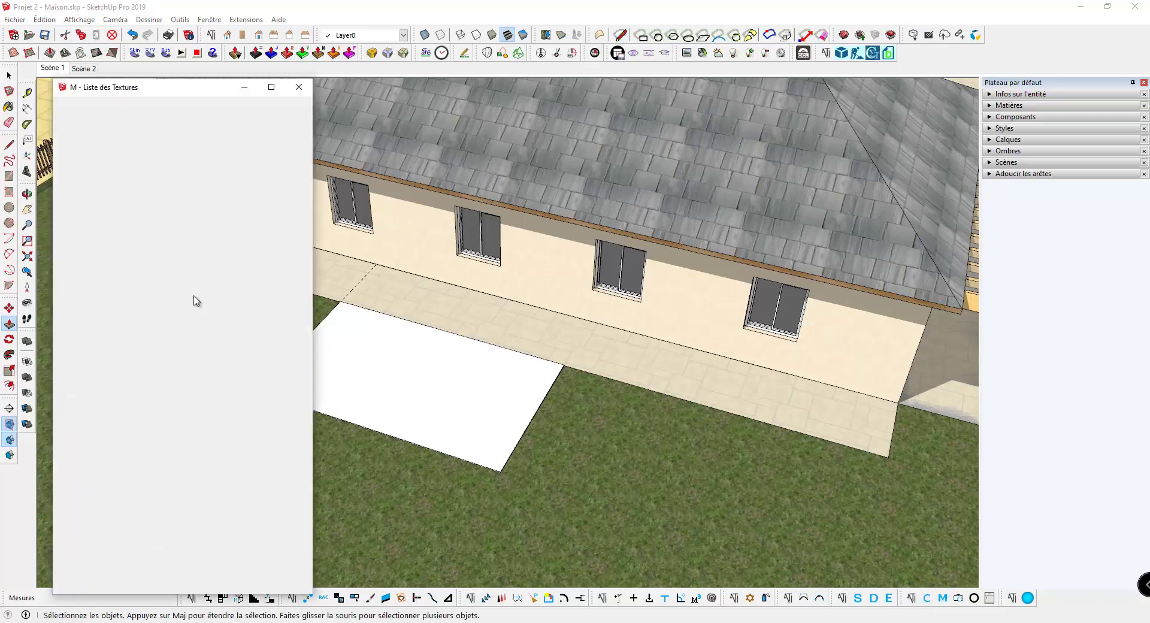
Step: Paint the terrace slab with the Bois texture 002afrormosia, replacing a first try with 002bois
click(103, 260)
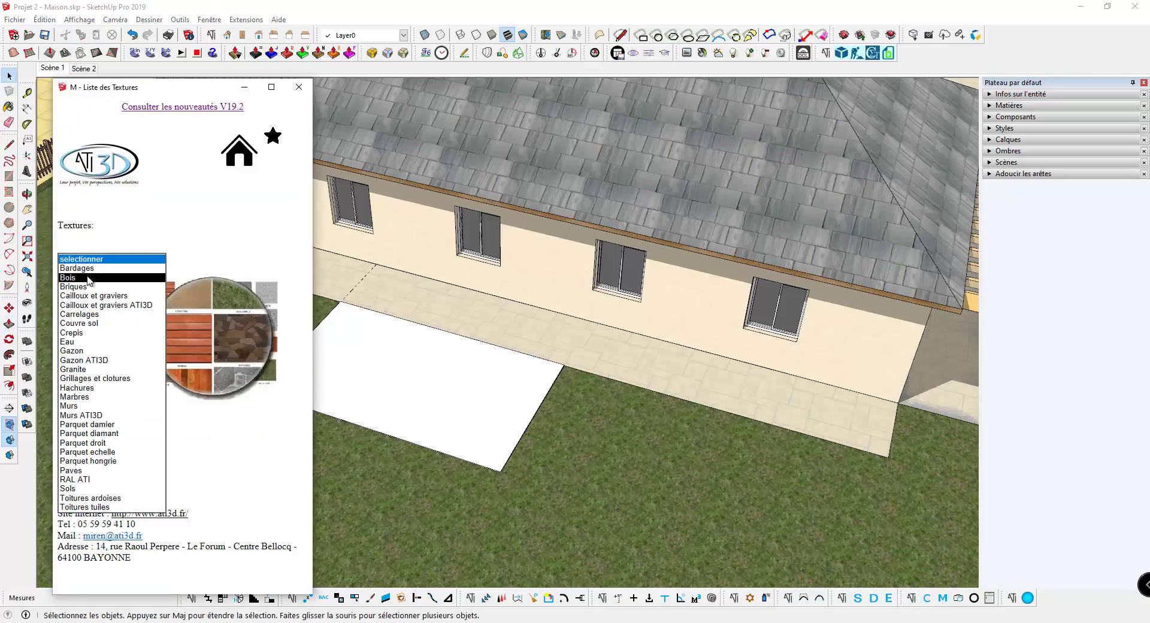
click(87, 277)
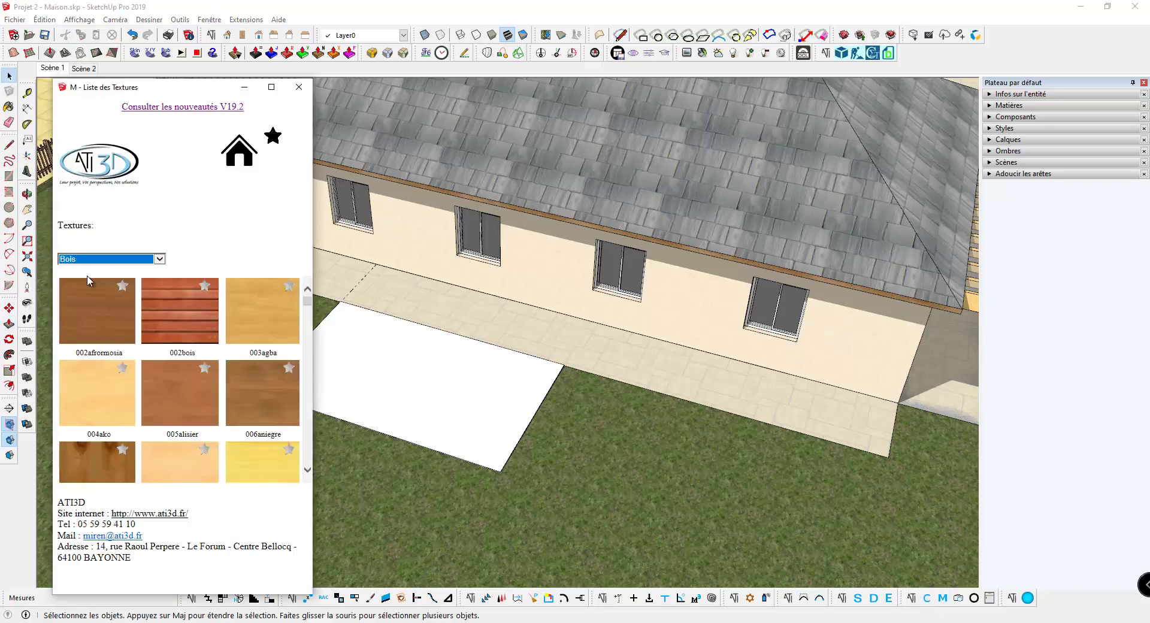
click(163, 321)
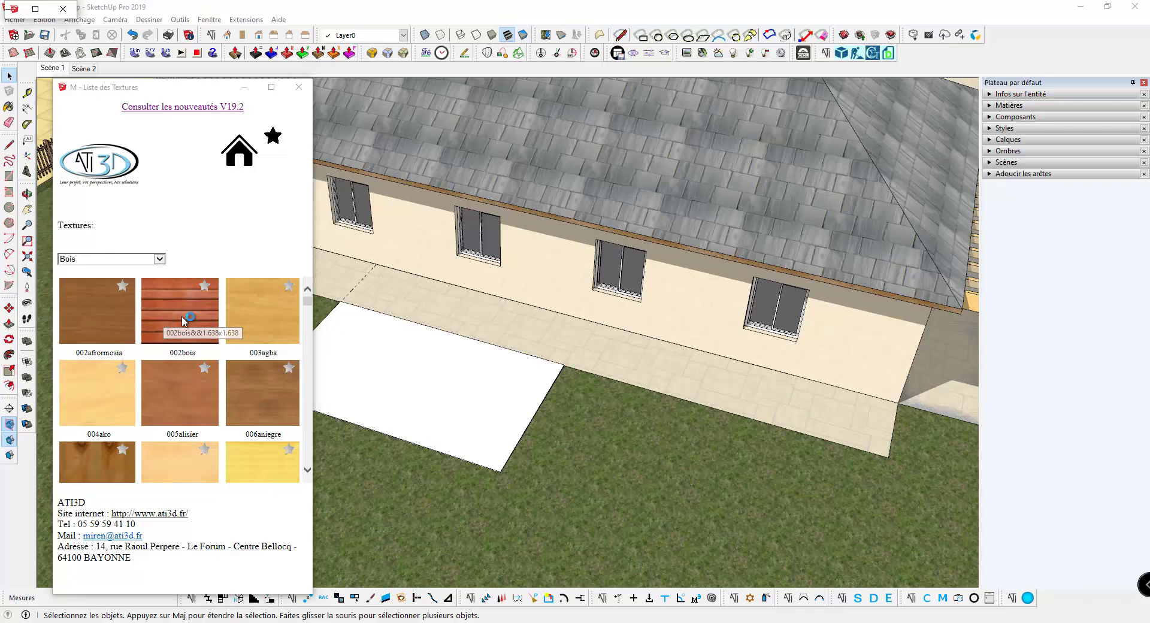
click(441, 393)
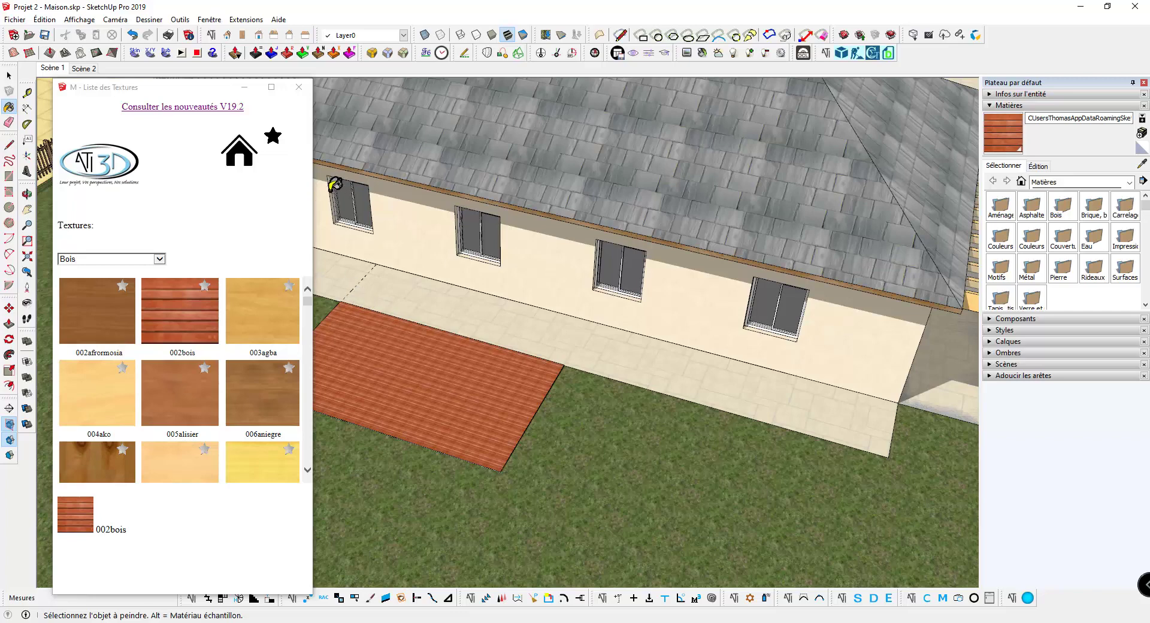
click(102, 294)
click(428, 386)
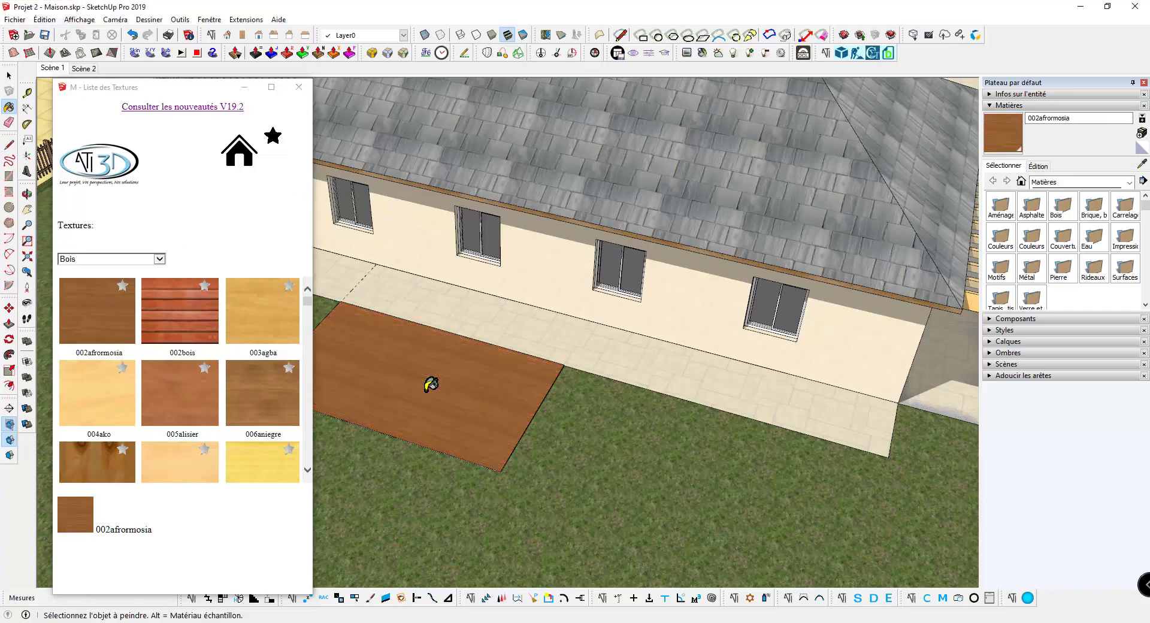
key(space)
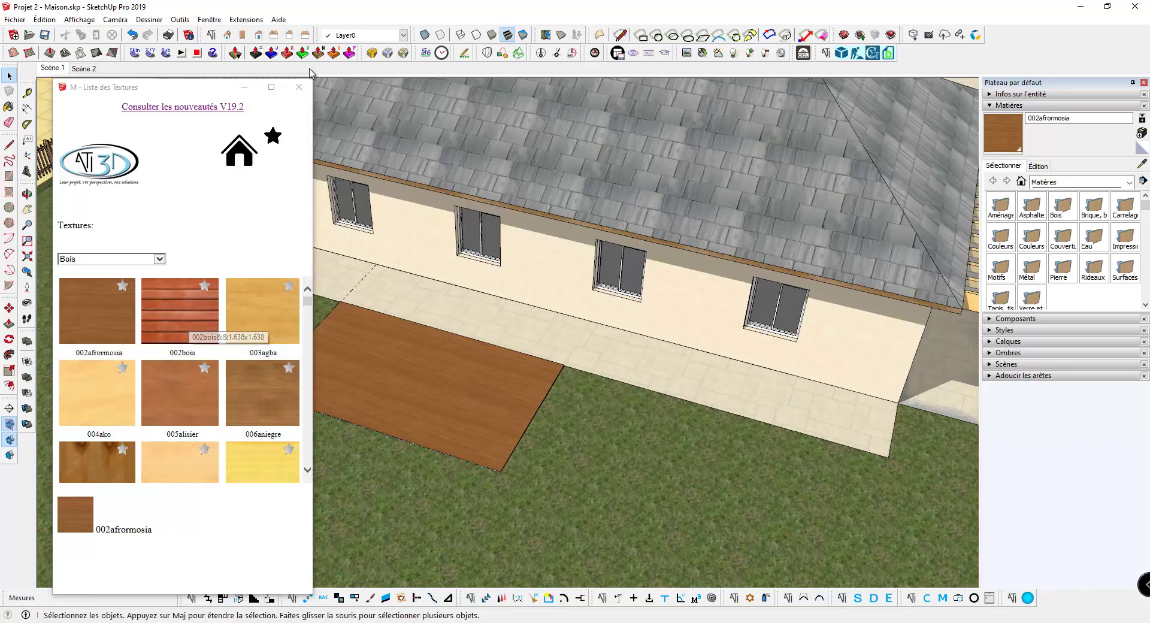
Step: Close the texture list and make the wood slab a group named 'Terrasse Bois'
click(298, 87)
click(430, 397)
right_click(430, 397)
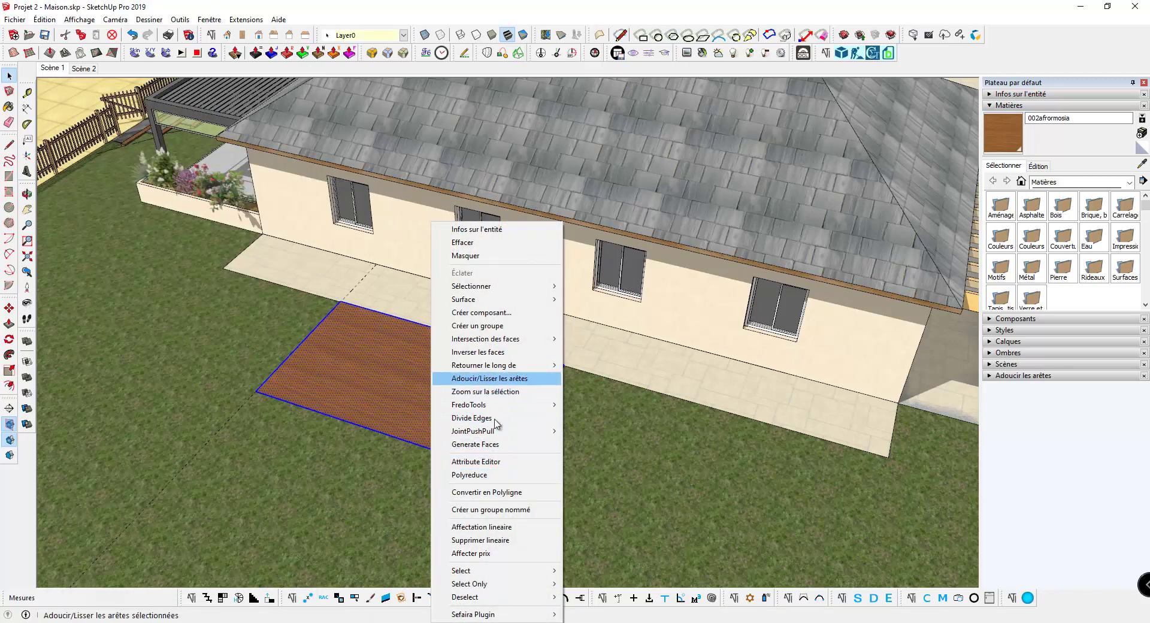
click(512, 509)
text(Terrasse Bois)
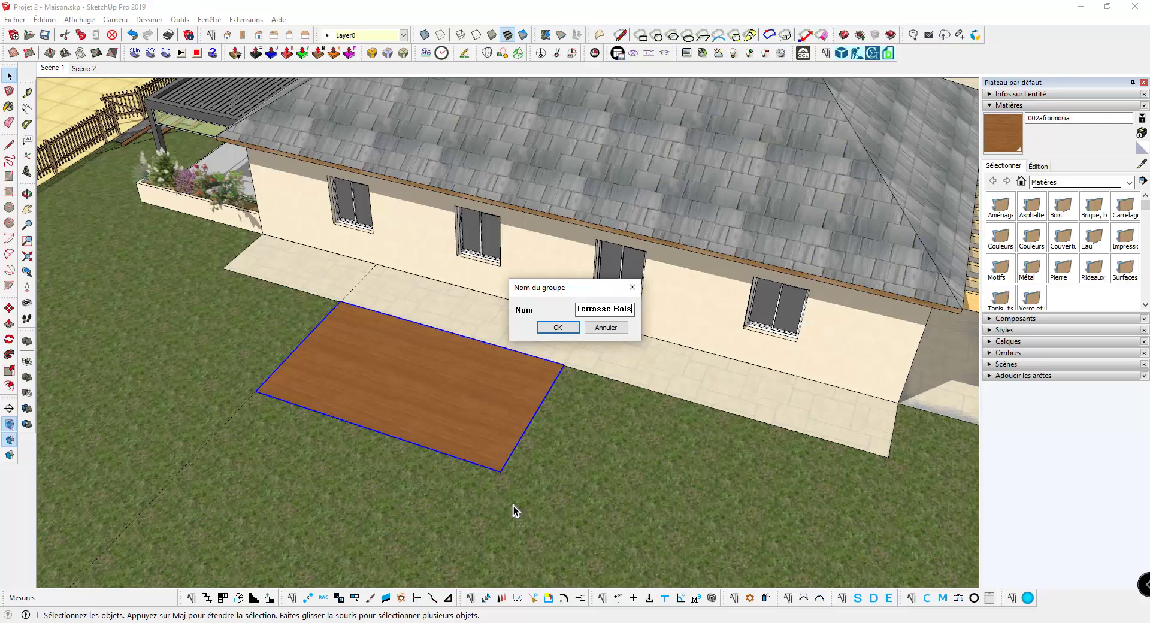
key(Return)
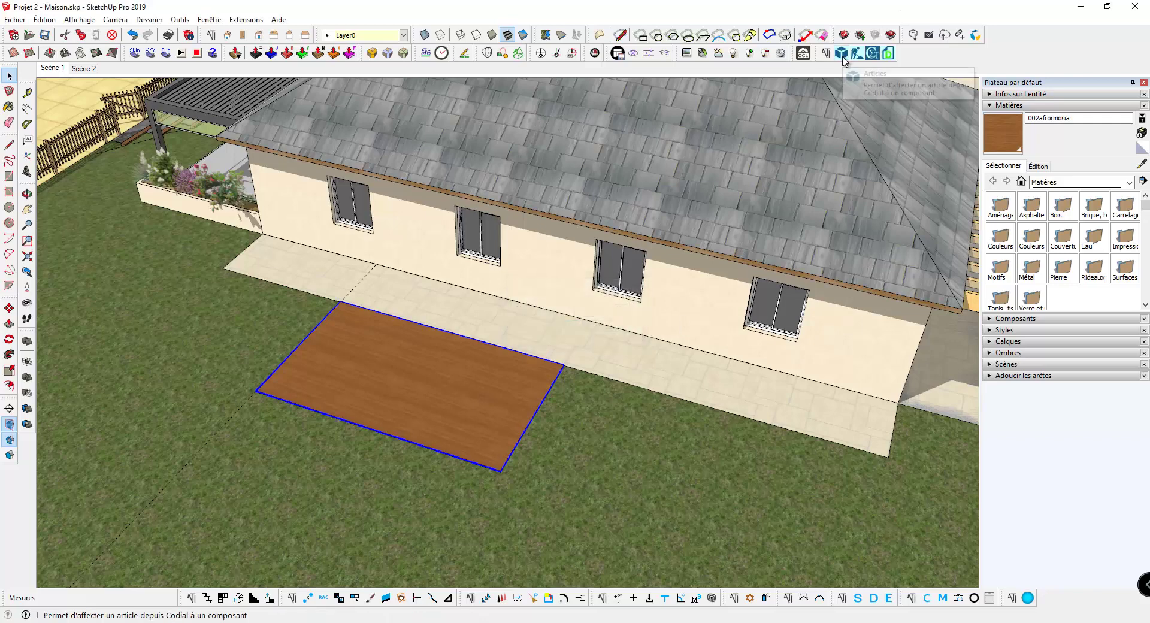
Step: Assign Terrasse Bois the article TERRASSE BOIS (m²) from sector TEXTURES, family TERRASSE BOIS
click(843, 56)
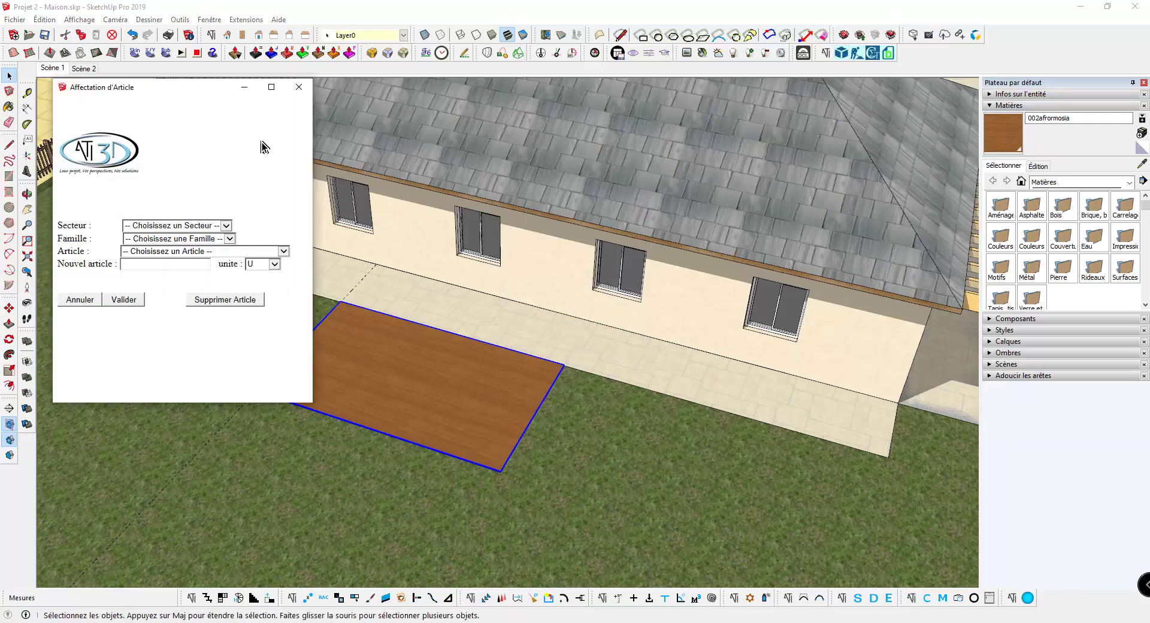
click(197, 225)
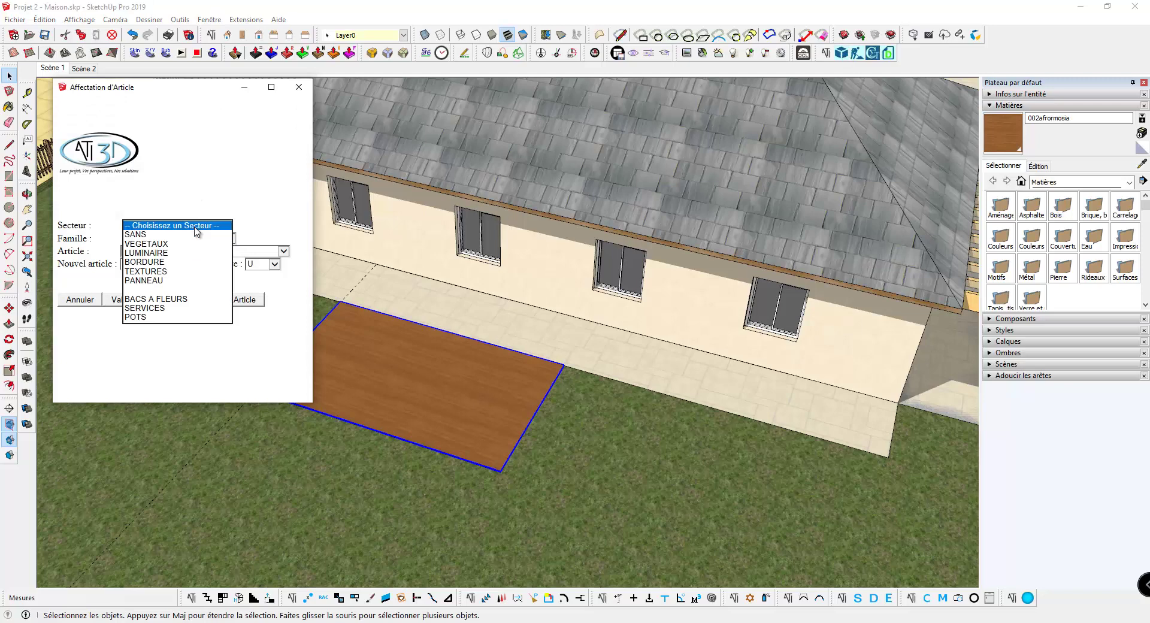
click(147, 271)
click(153, 239)
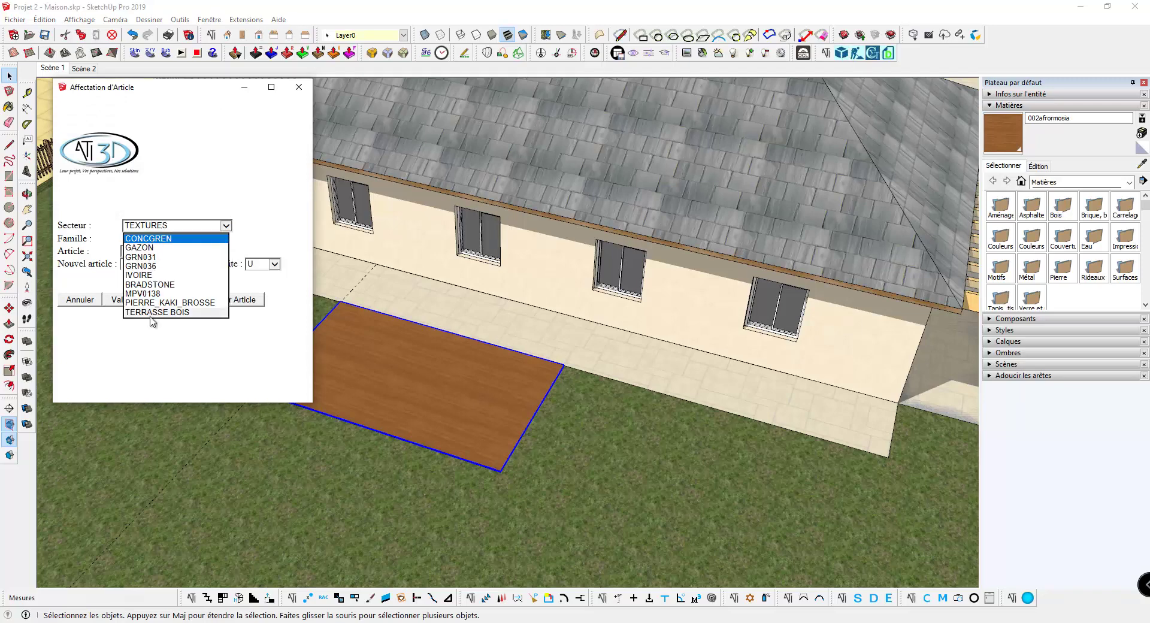
click(154, 276)
click(155, 256)
click(155, 264)
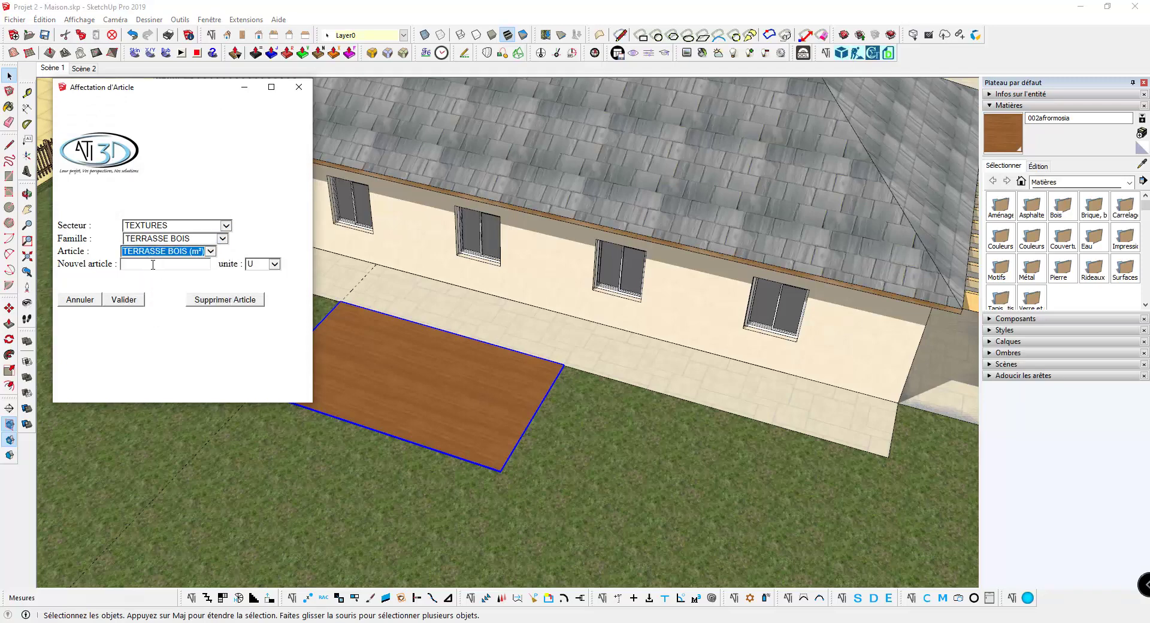
click(139, 300)
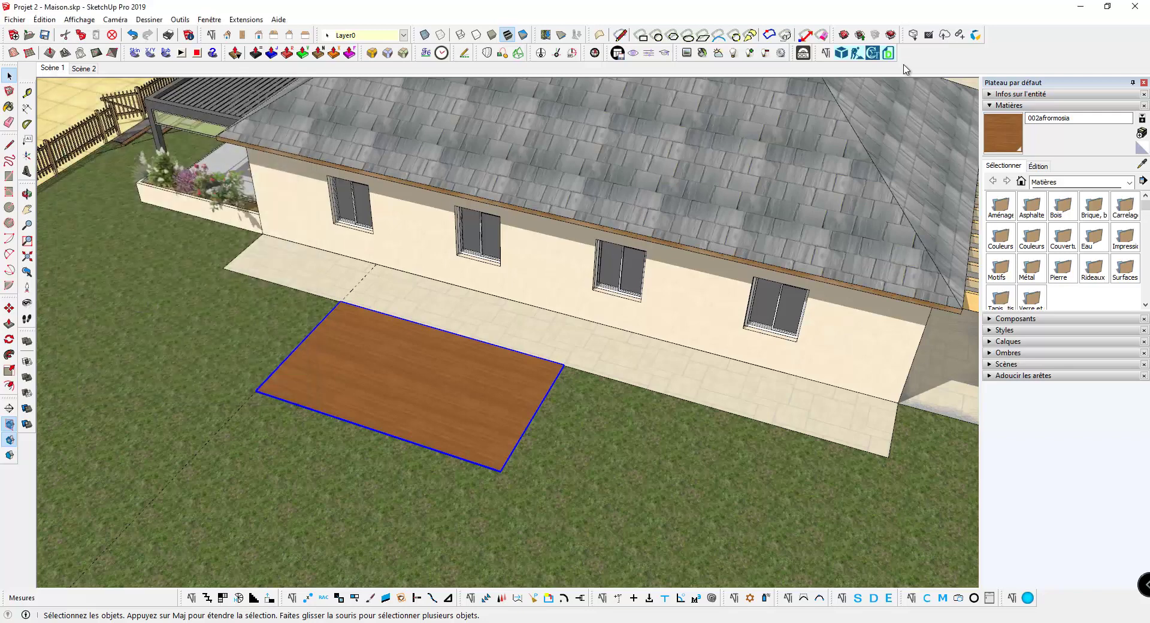
click(888, 53)
Step: Confirm the export settings and review the Codial export summary listing the terrace at 15.0 m²
click(555, 366)
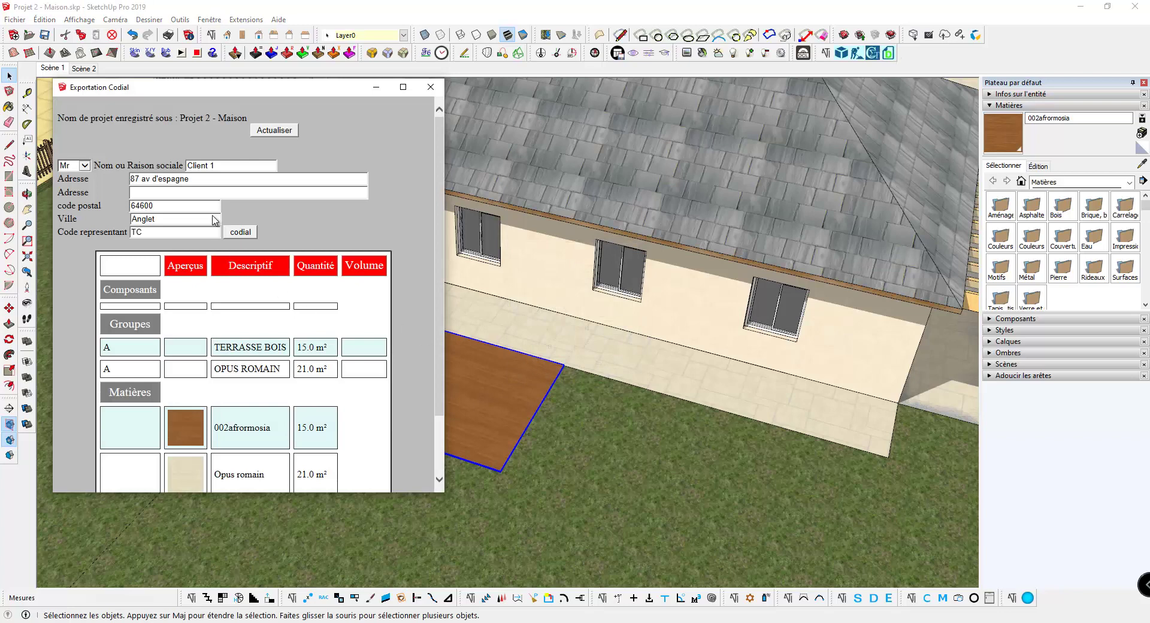
scroll(189, 366, down, 2)
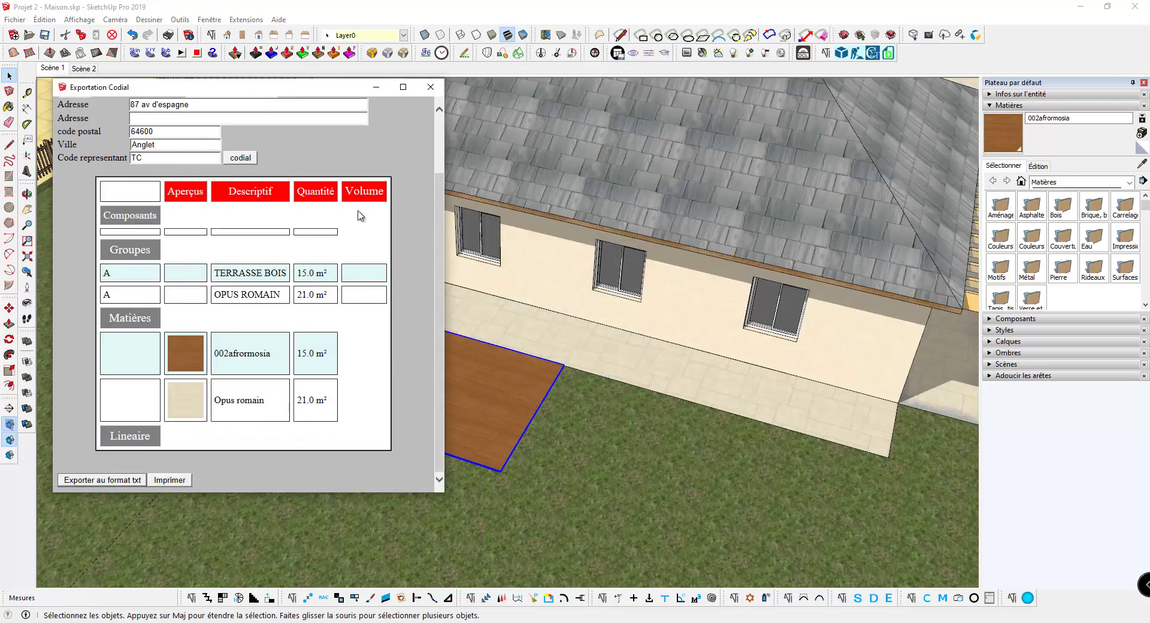
click(429, 89)
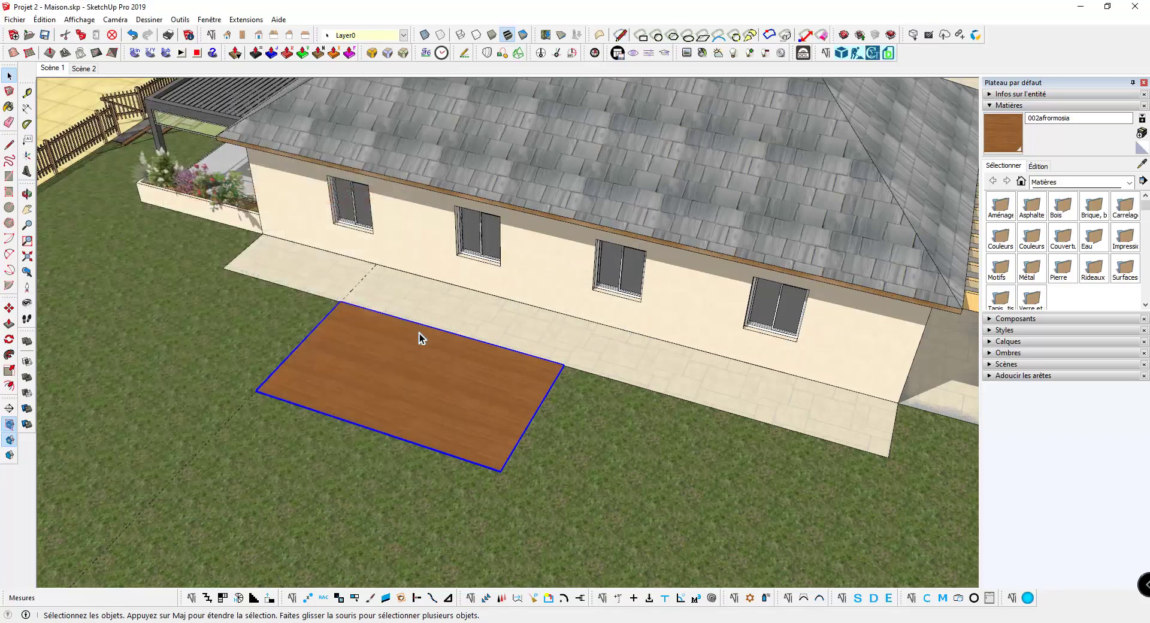
Step: Set the terrace and paving strip's materials to Non, then confirm the export settings again
shift+click(487, 341)
right_click(441, 367)
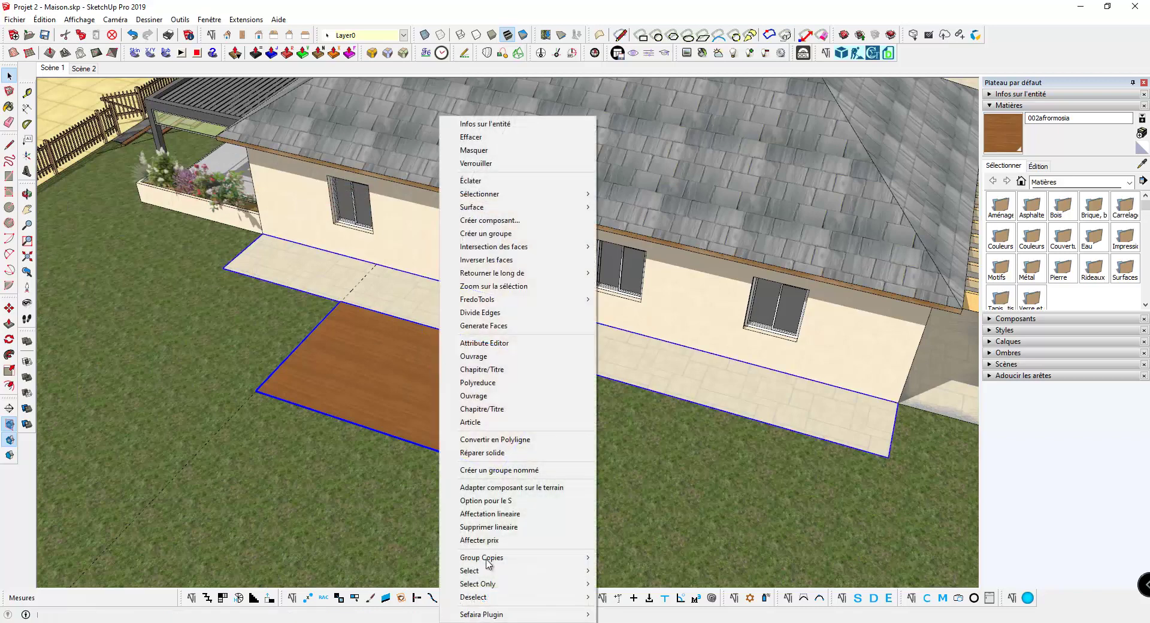
click(497, 506)
click(496, 503)
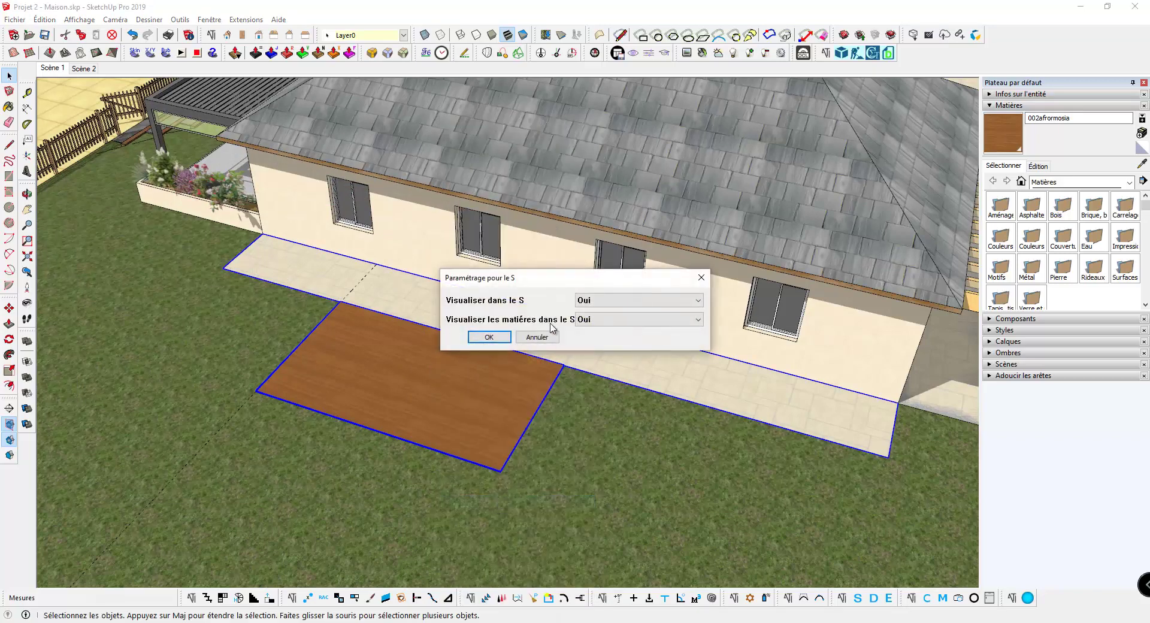
click(593, 322)
click(593, 330)
click(488, 336)
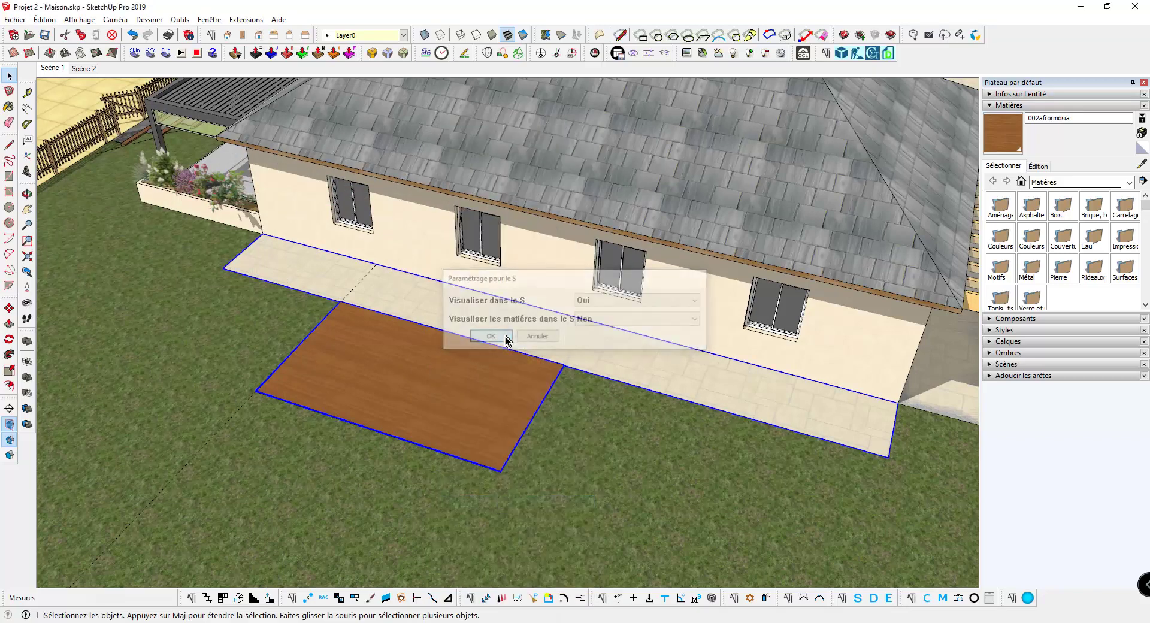
click(855, 54)
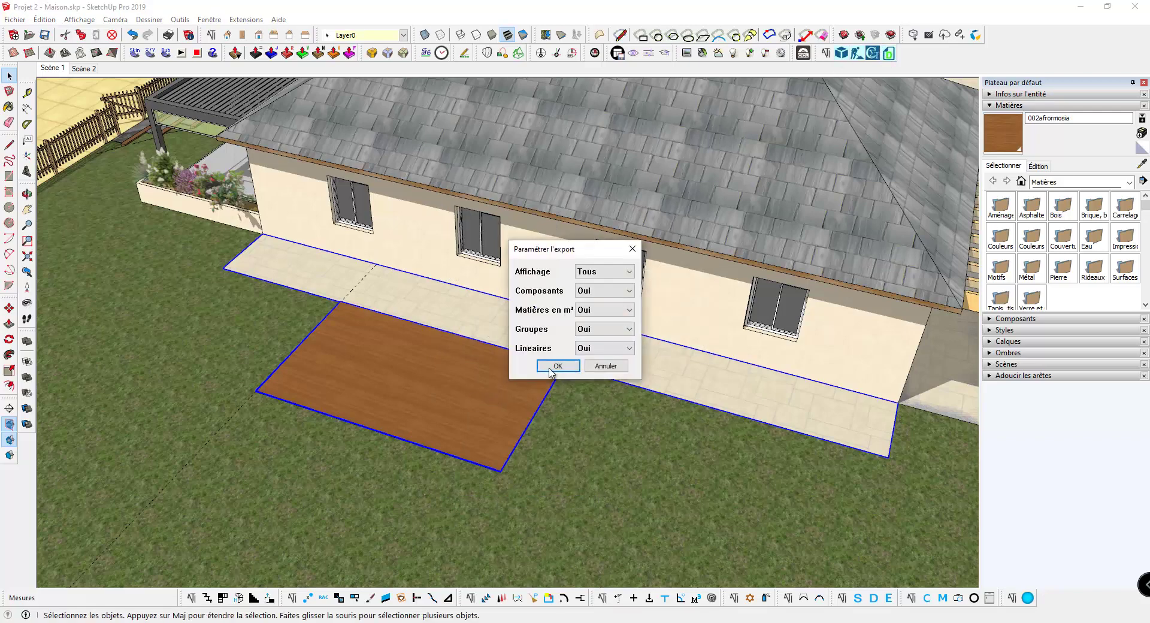
click(552, 366)
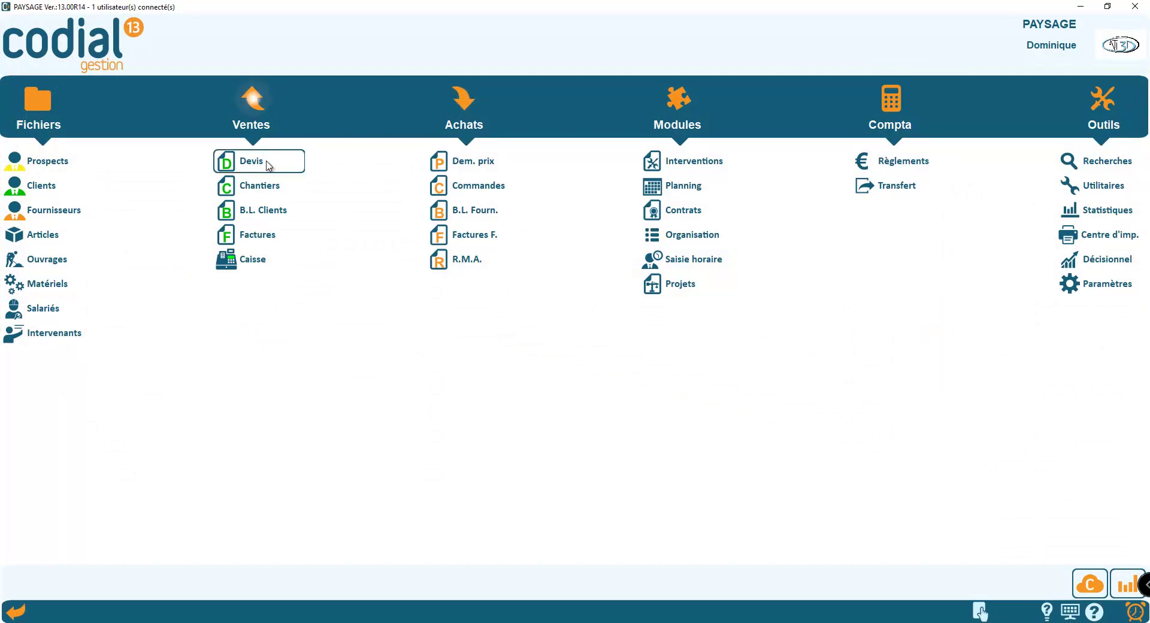
Step: Import 'Projet 2 - Maison_E.csv' from the quote list as a new devis totalling 345,00
click(268, 166)
click(500, 28)
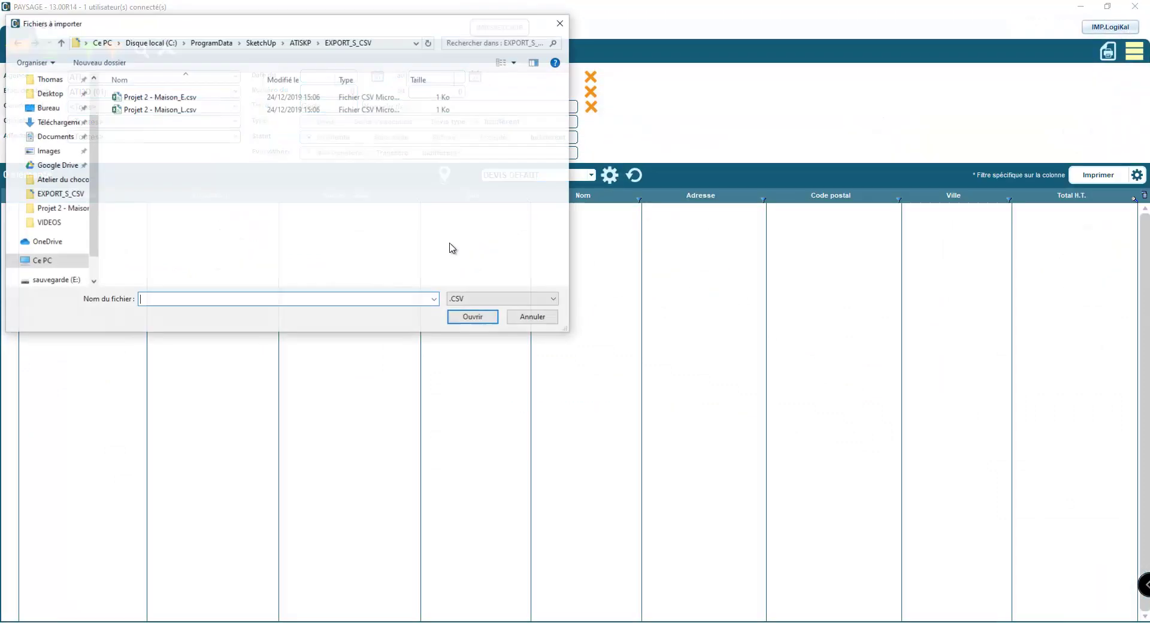
double_click(149, 99)
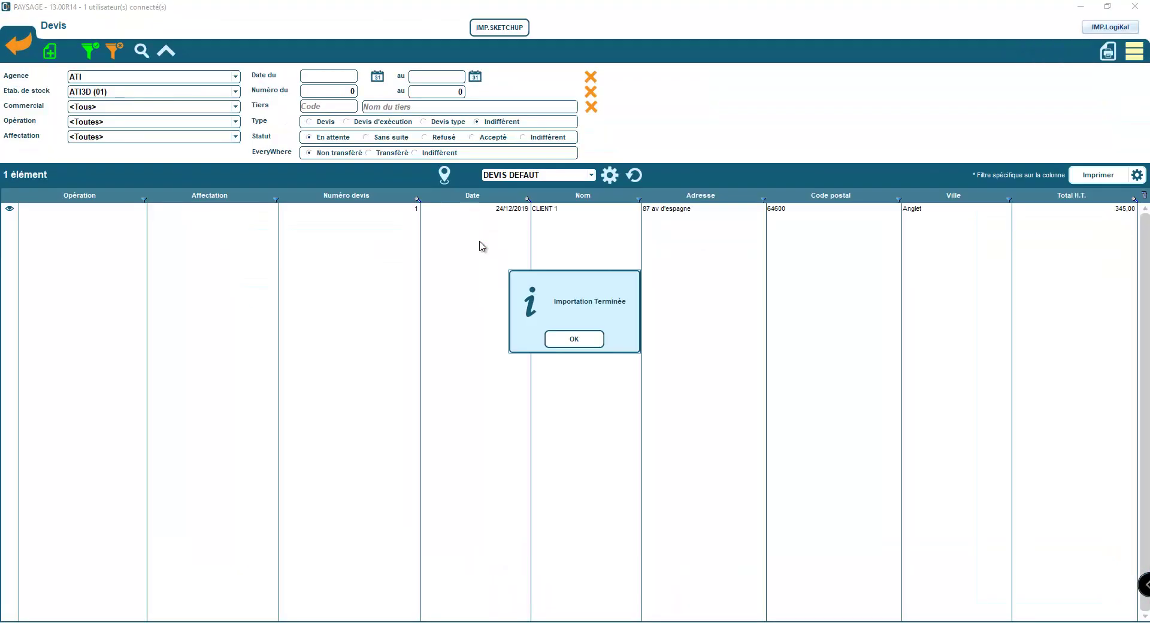
click(578, 343)
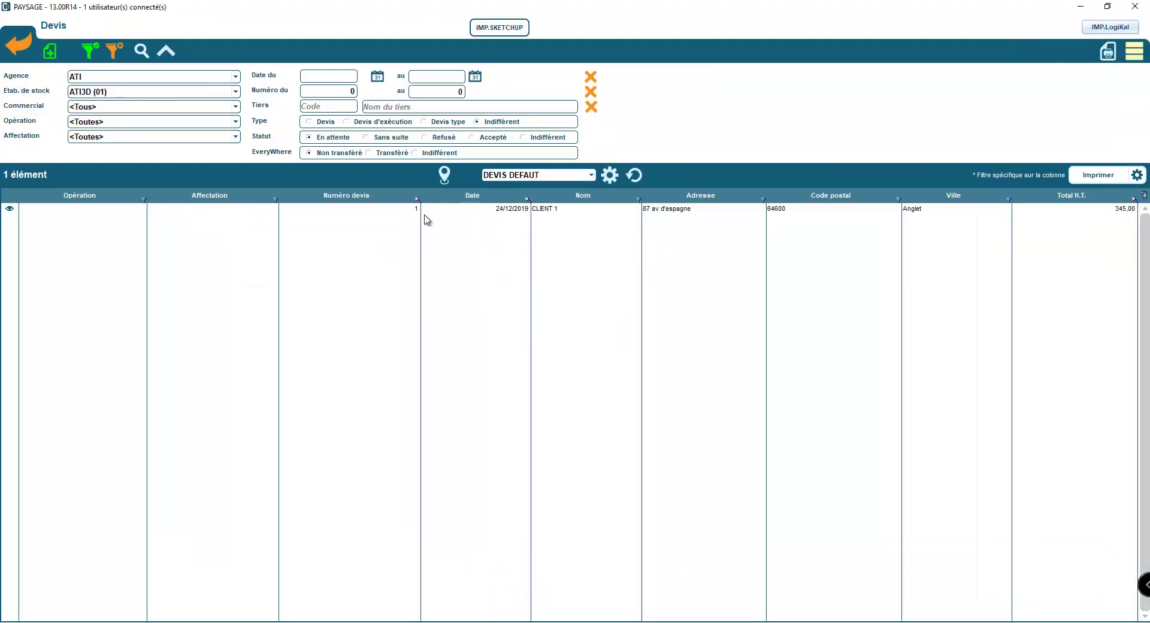
Step: Open quote no. 1 with Terasse bois 15 m² and Opus romain 21 m², and preview its printout
click(519, 208)
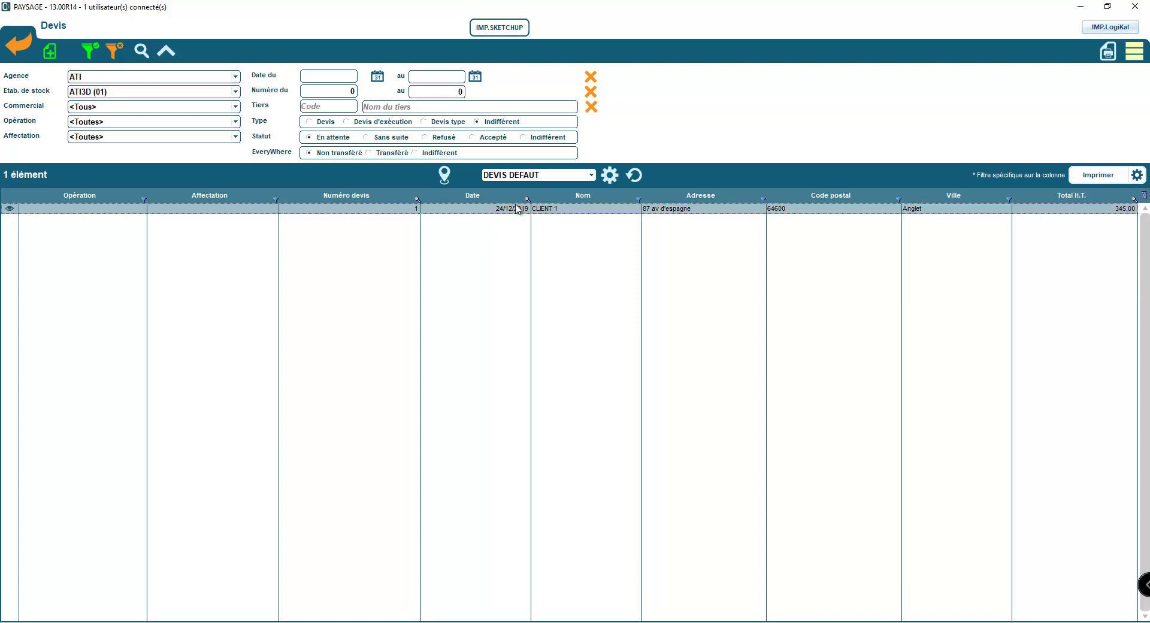
double_click(518, 208)
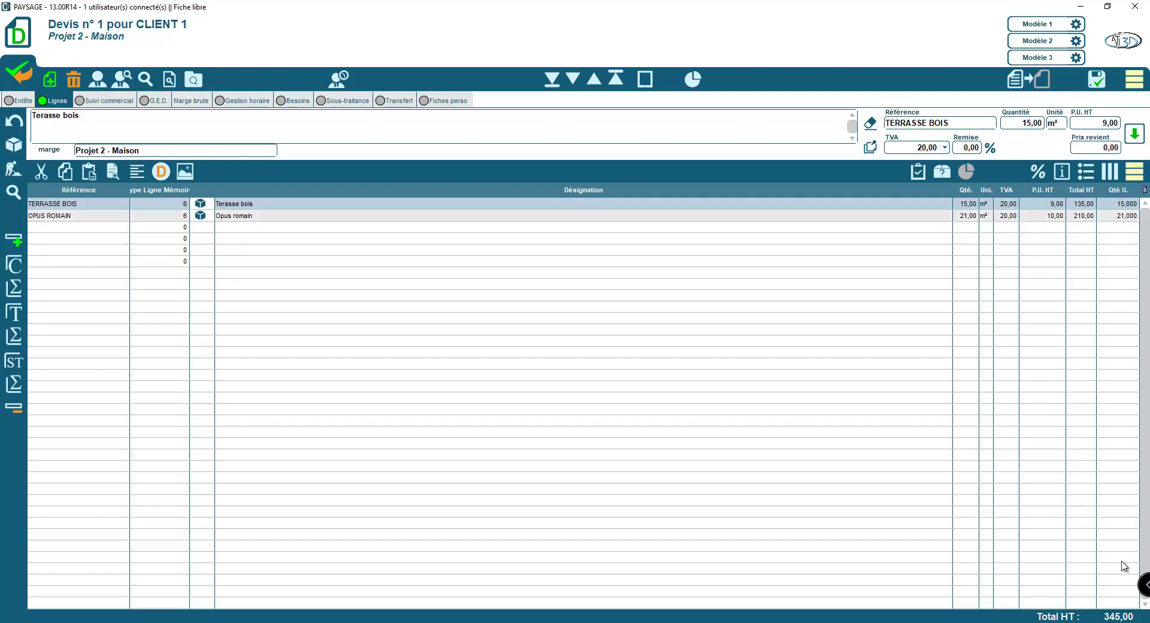
click(1036, 27)
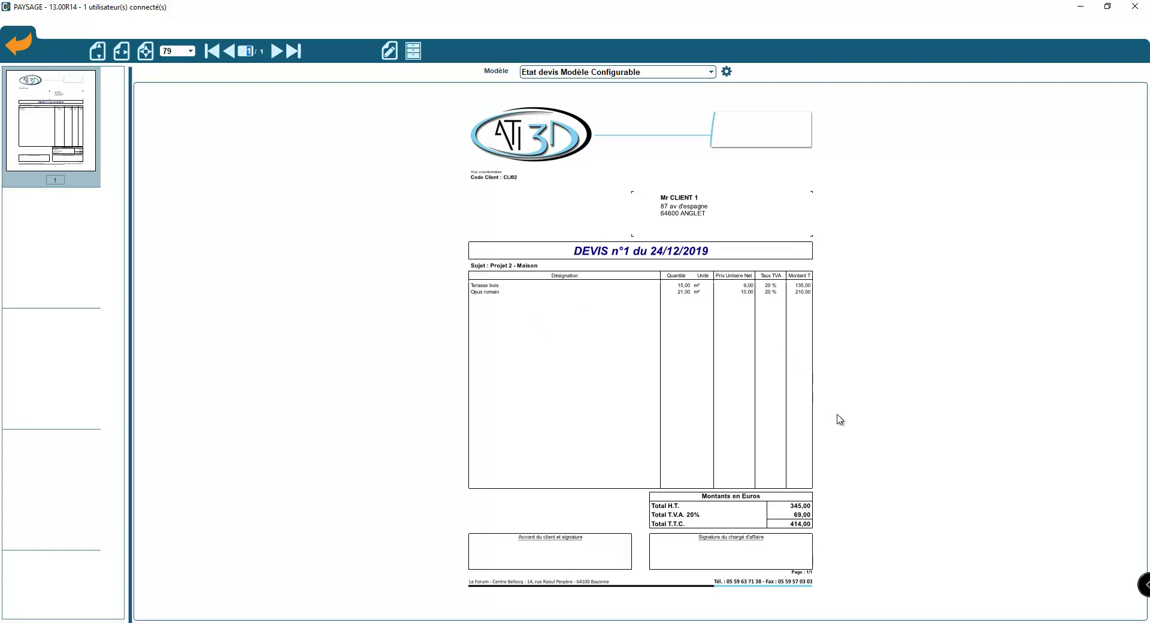
click(1134, 6)
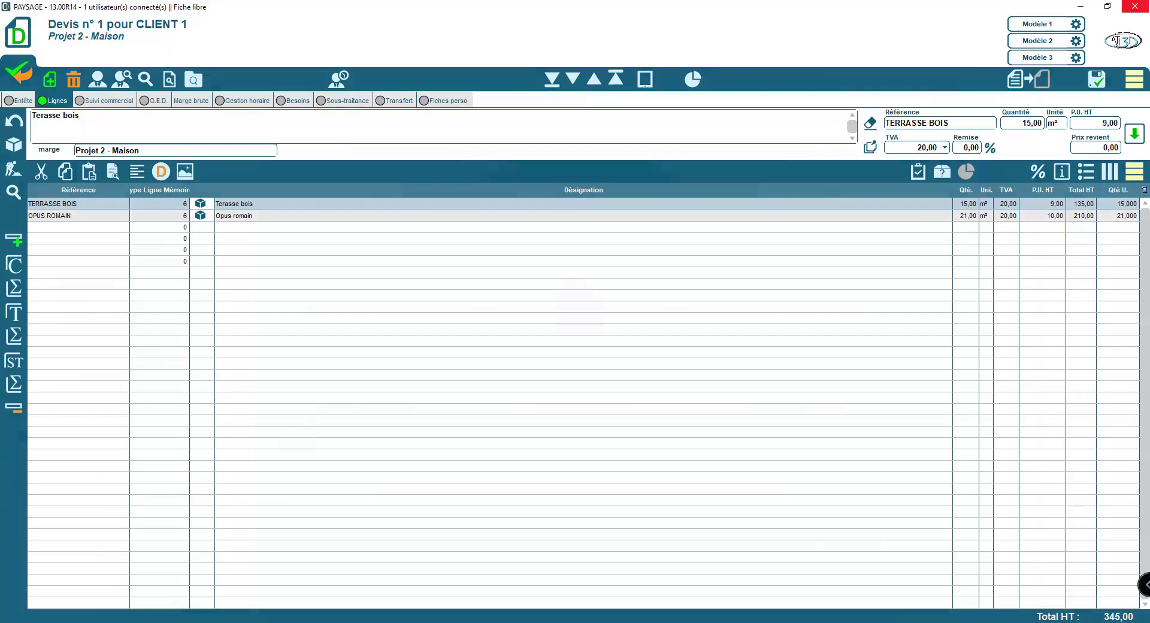